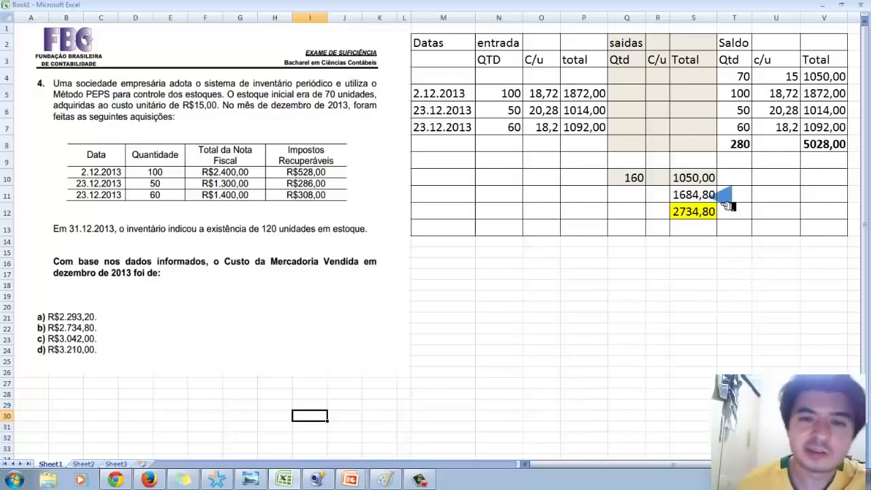
Review the opening stock's quantity and unit cost in the balance, and inspect the formula behind its total in V4
left_click(747, 78)
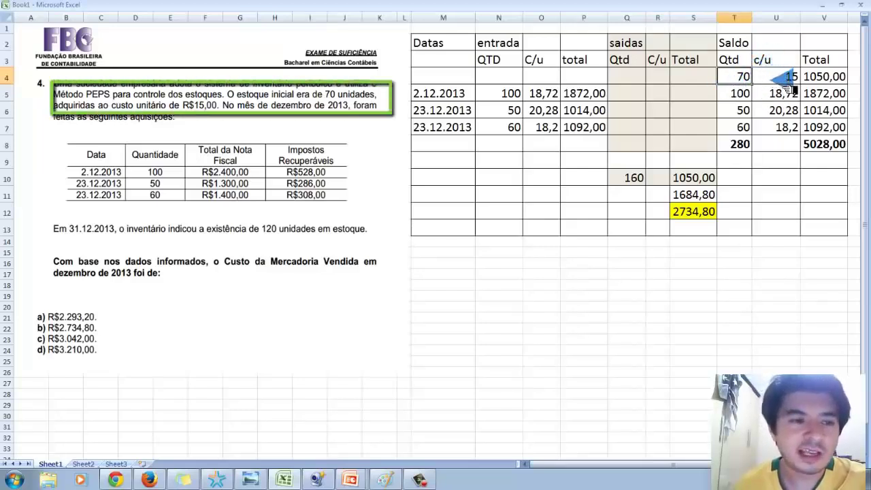
left_click(786, 78)
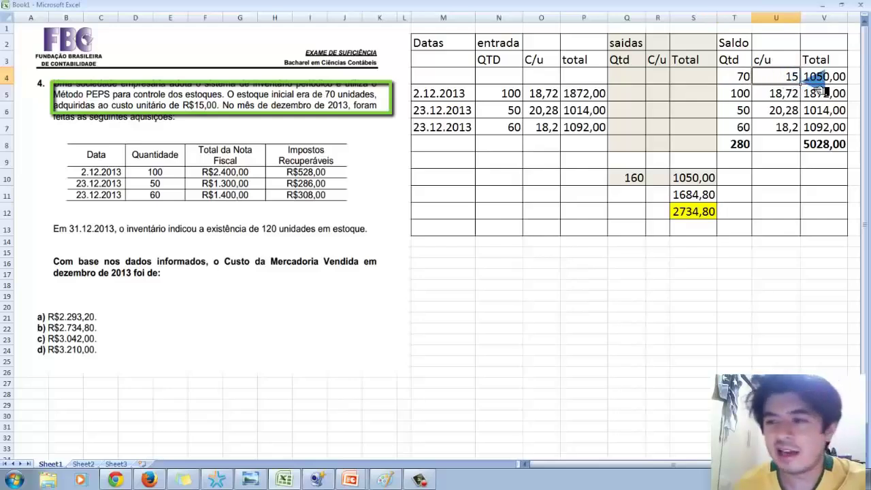
double_click(826, 76)
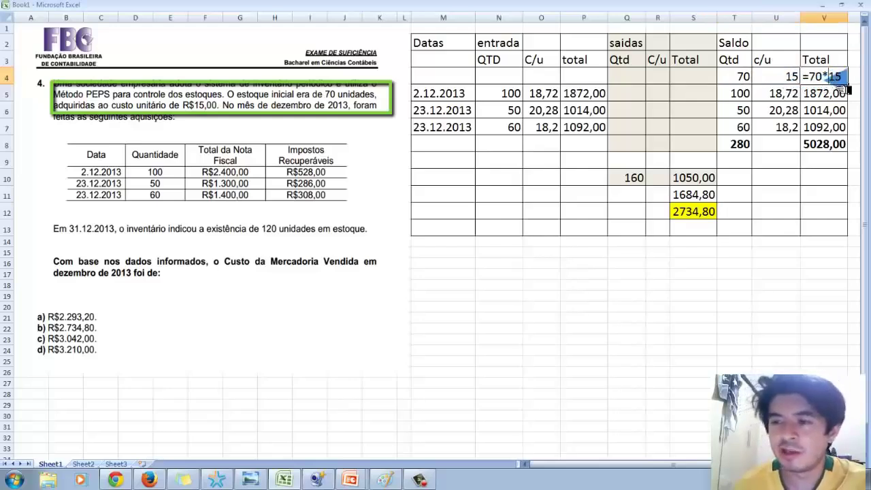
left_click(825, 48)
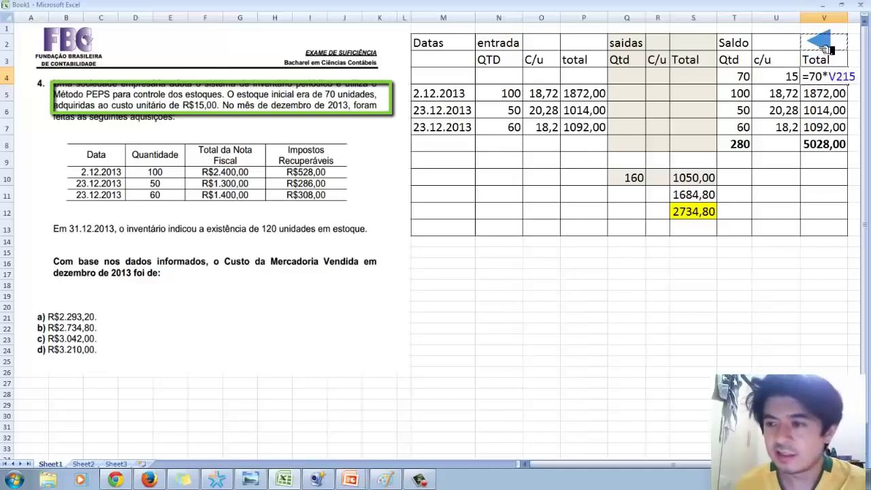
key("Escape")
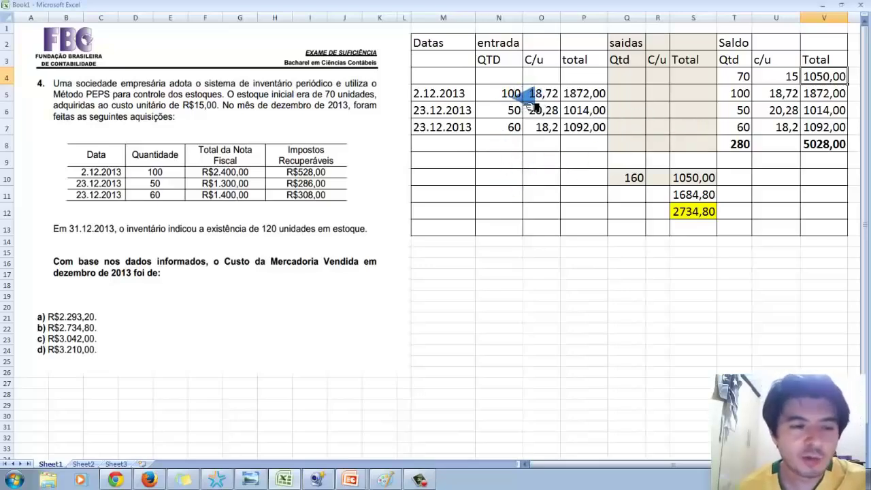
Review the formula for the 2.12.2013 purchase's total in P5 and its unit-cost formula =1872/100 in O5
double_click(595, 94)
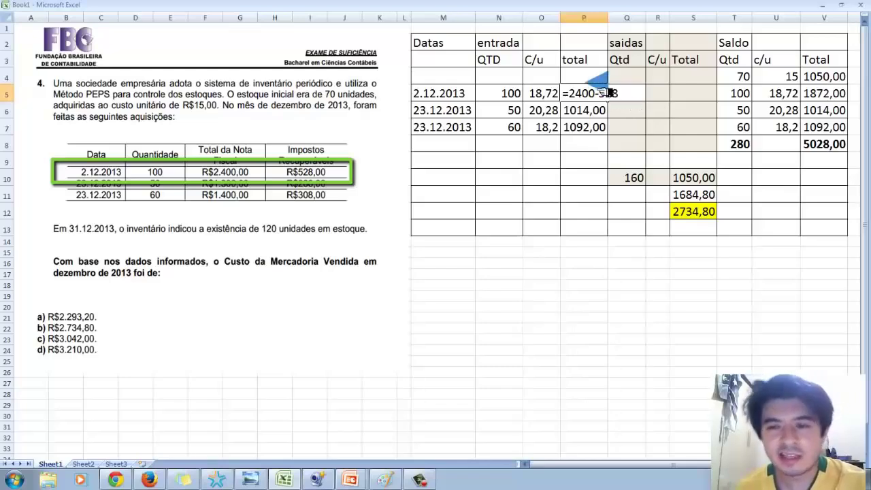
key("Return")
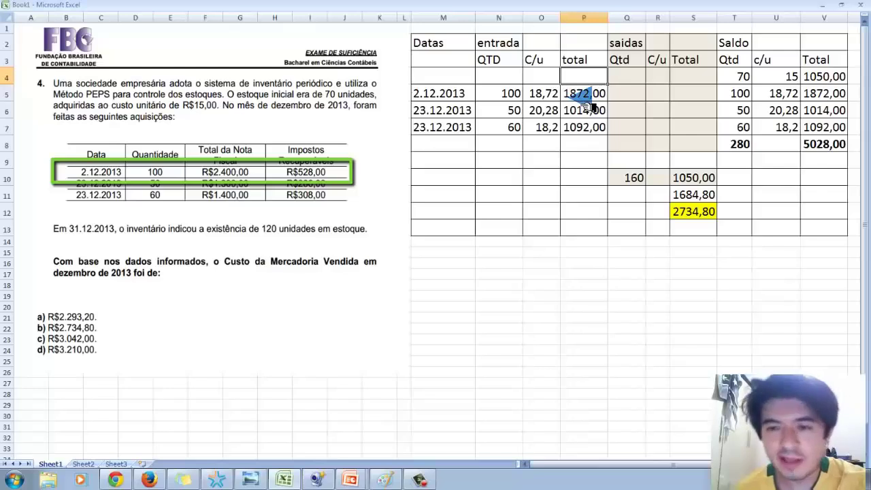
left_click(547, 93)
type("=1872/100")
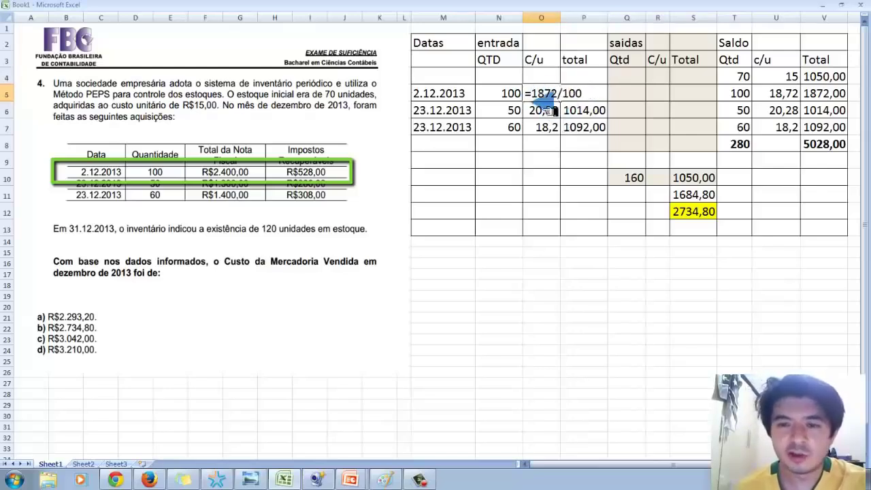
key("ctrl+Return")
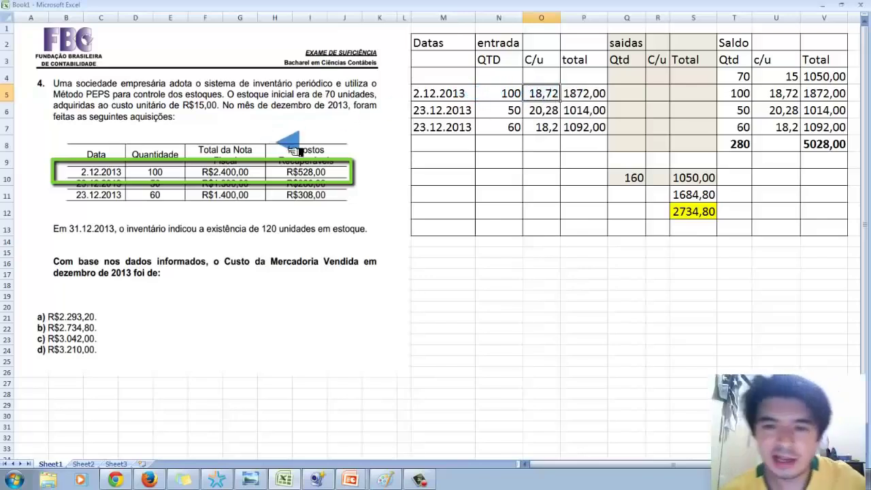
Recheck the formula =2400-528 in P5 and compare the 2.12.2013 entry N5:P5 with its balance row T5:V5
left_click(598, 95)
type("=2400-528")
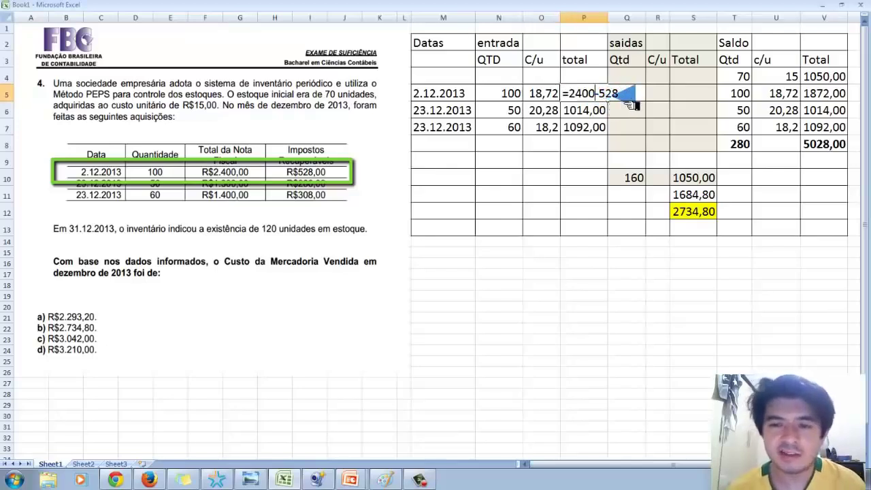
left_click(567, 77)
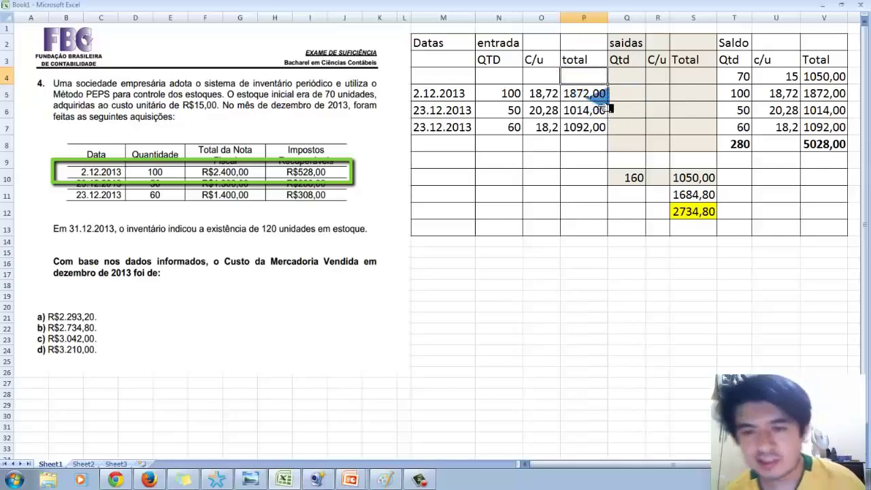
left_click(554, 94)
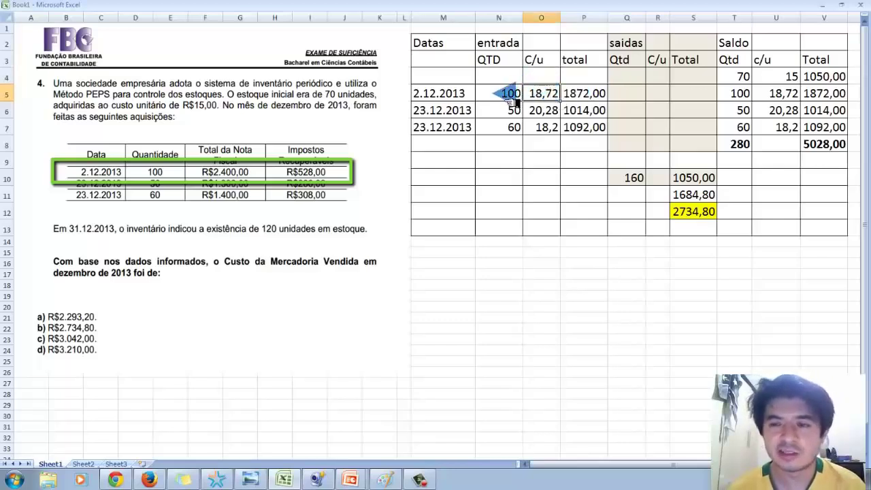
left_click_drag(511, 94, 579, 93)
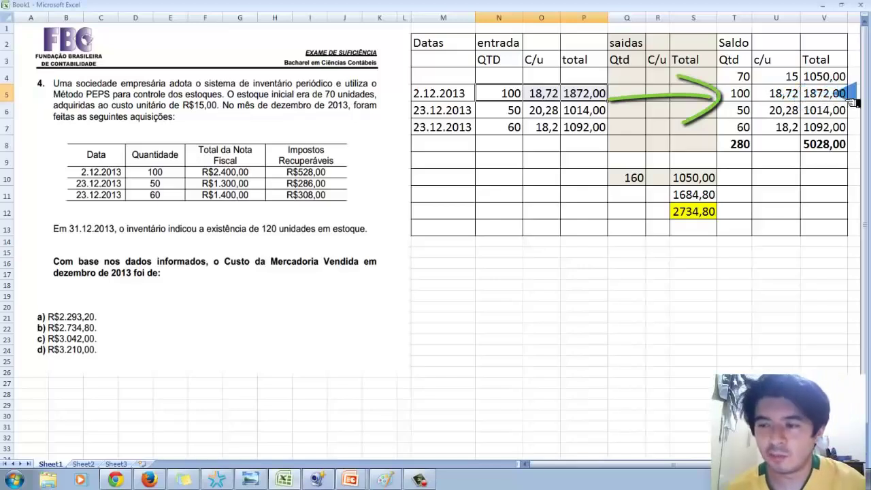
mouse_move(845, 97)
left_mouse_down()
mouse_move(733, 94)
mouse_move(735, 102)
left_mouse_up()
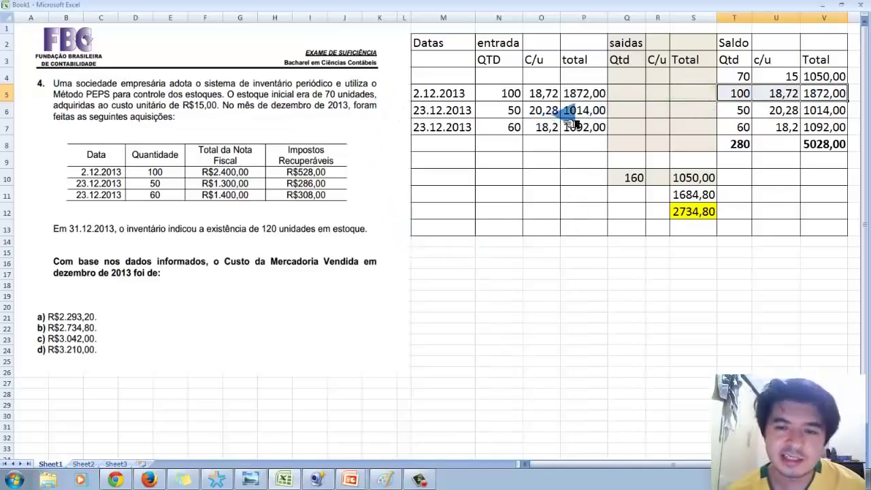
Inspect the formulas behind the 50-unit purchase's total in P6 and unit cost in O6
double_click(593, 110)
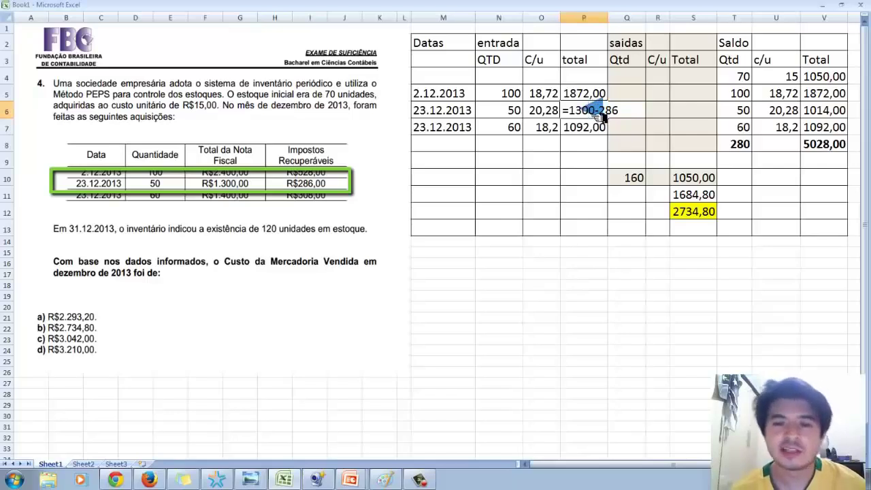
left_click(626, 141)
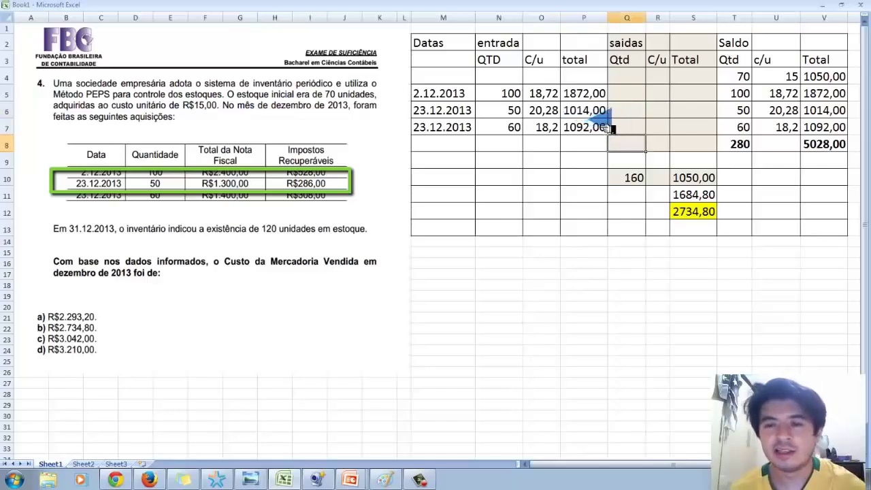
double_click(562, 110)
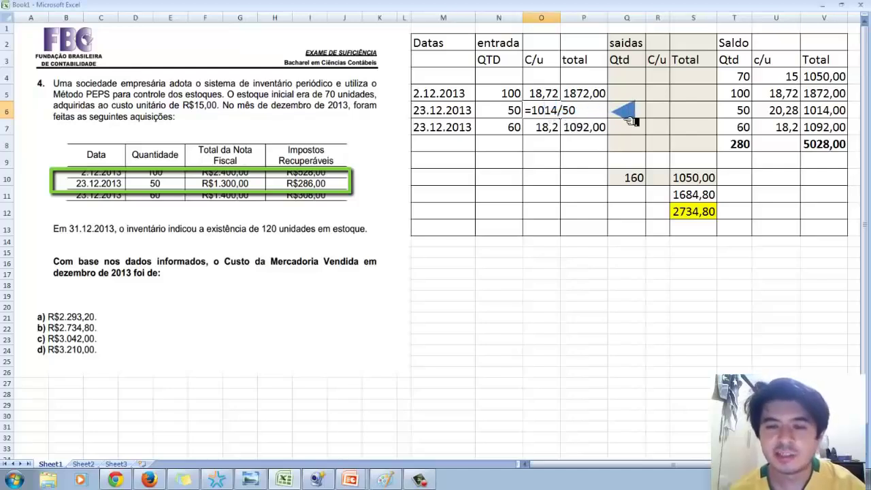
left_click(548, 127)
left_click(544, 114)
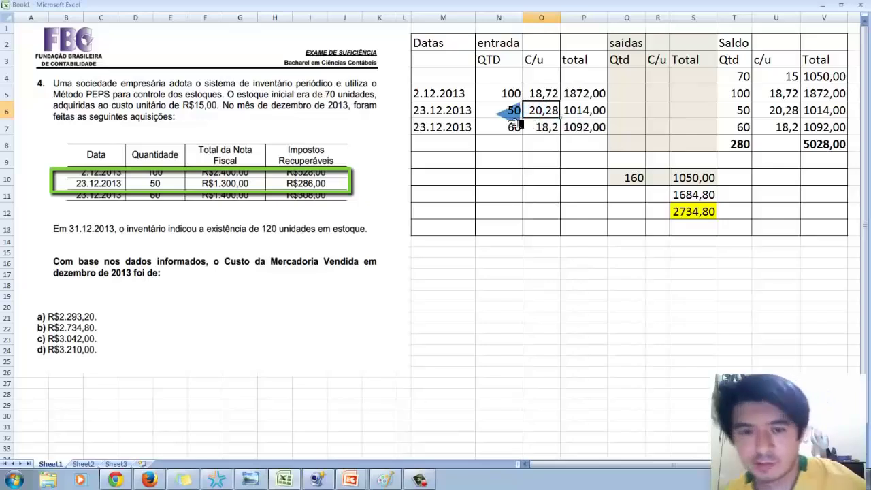
Compare the 50-unit entry N6:P6 with its balance row T6:V6, and highlight the accumulated balance rows T4:V6
left_click_drag(514, 117, 579, 120)
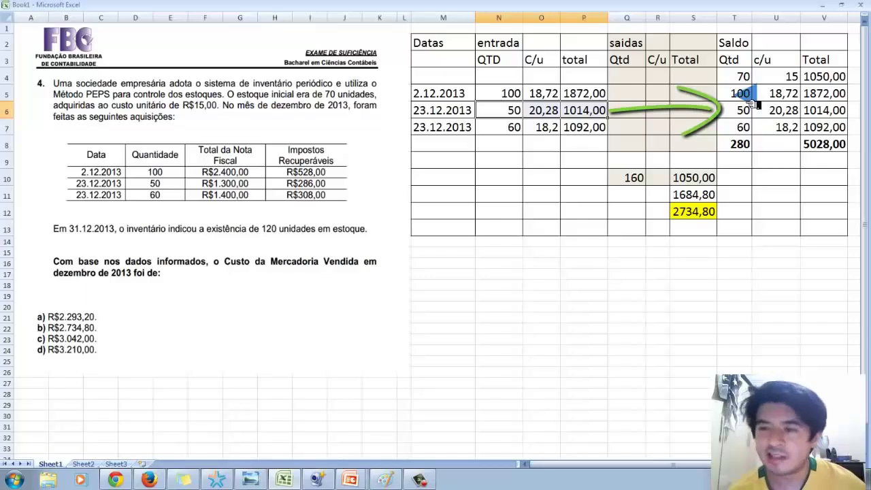
left_click_drag(737, 111, 823, 117)
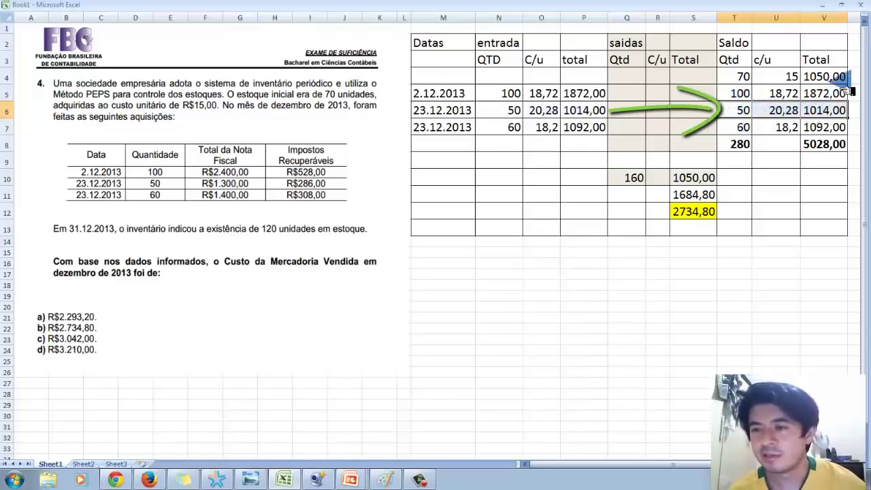
mouse_move(741, 111)
left_mouse_down()
mouse_move(762, 78)
mouse_move(810, 83)
left_mouse_up()
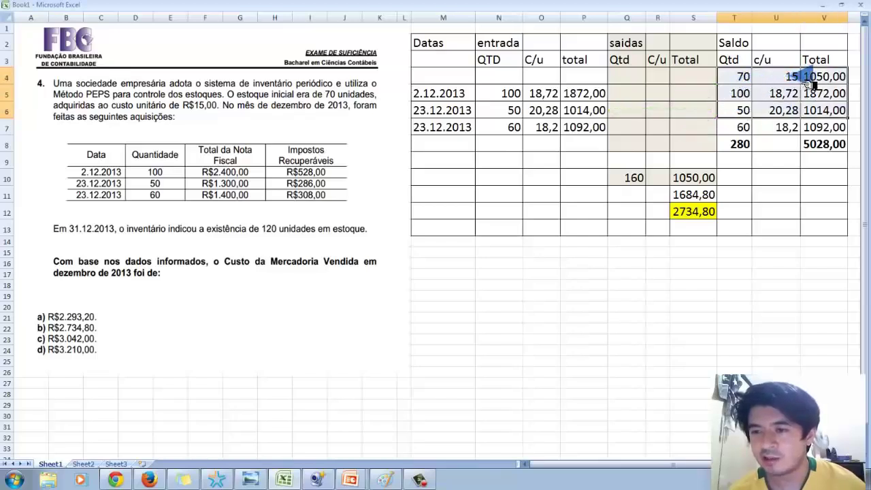
mouse_move(720, 33)
left_mouse_down()
mouse_move(718, 102)
mouse_move(850, 31)
mouse_move(721, 34)
left_mouse_up()
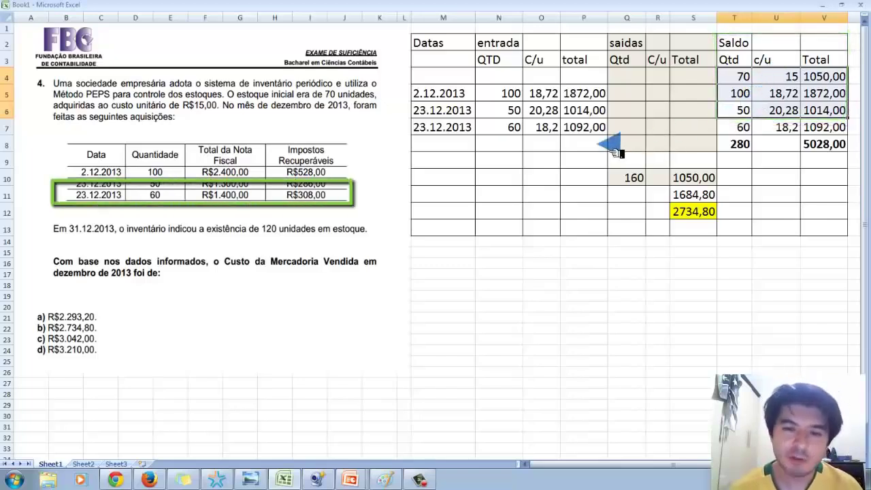
Review the 60-unit purchase's total in P7 and unit-cost formula =1092/60 in O7, and compare the entry with its balance row T7:V7
left_click(509, 134)
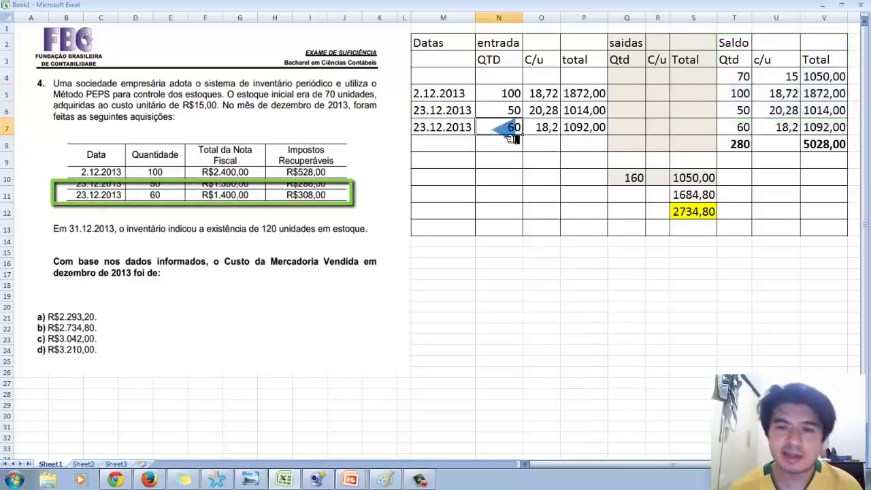
double_click(586, 128)
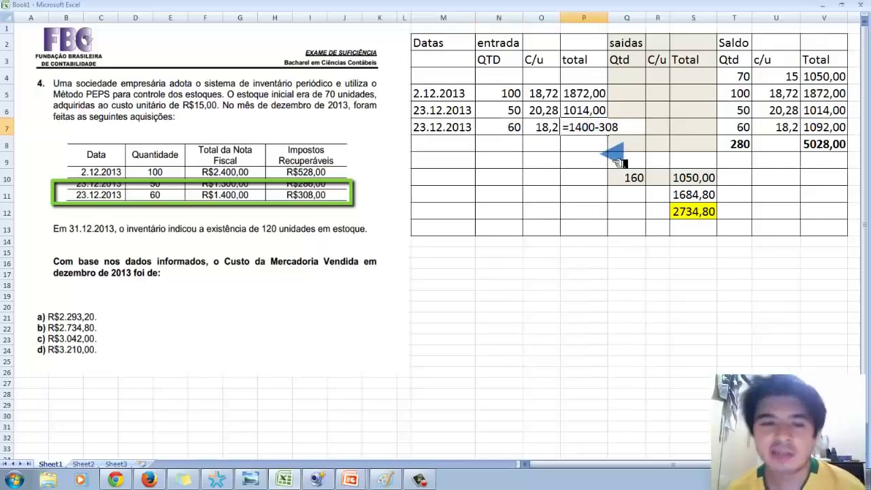
key("Return")
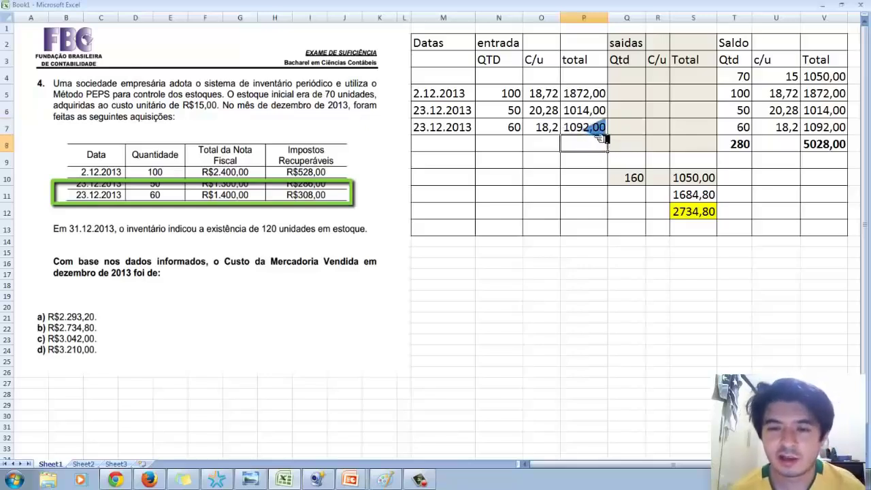
left_click(537, 128)
type("=1092/60")
key("Left")
key("Left")
key("Left")
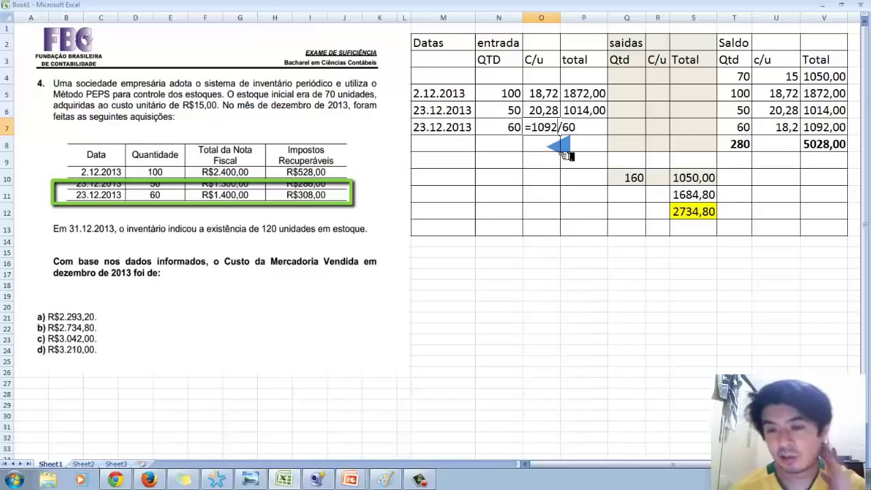
key("Return")
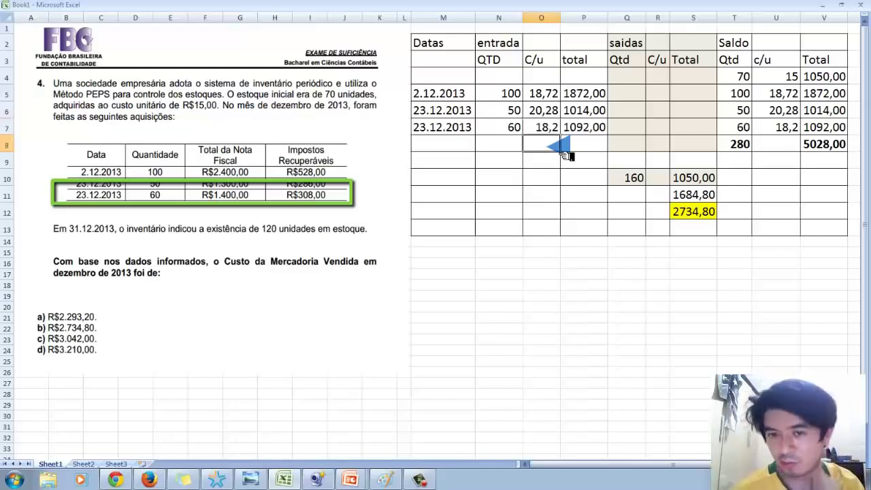
left_click_drag(503, 127, 595, 128)
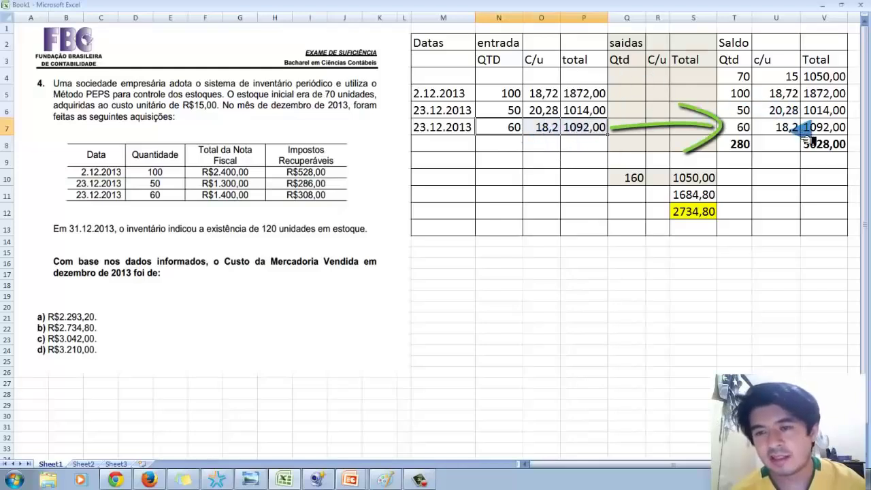
left_click_drag(734, 127, 816, 130)
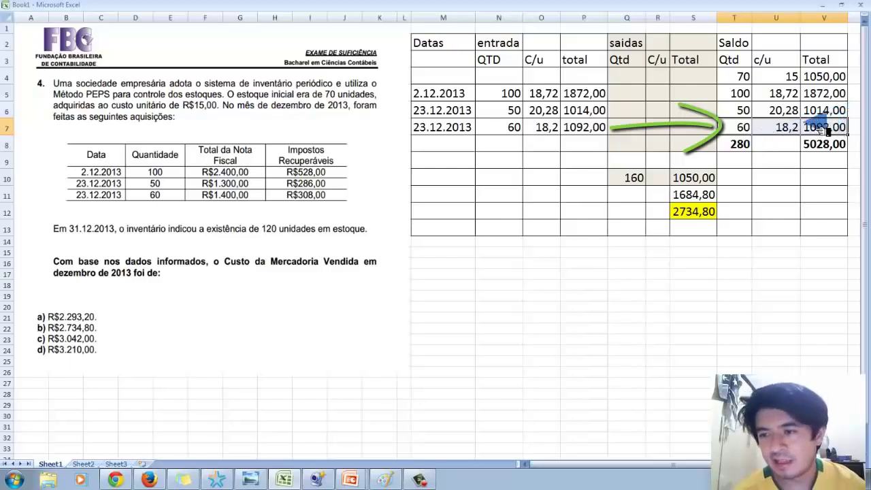
Inspect the sum formulas behind the balance's total quantity in T8 and total value in V8
left_click(736, 149)
double_click(734, 146)
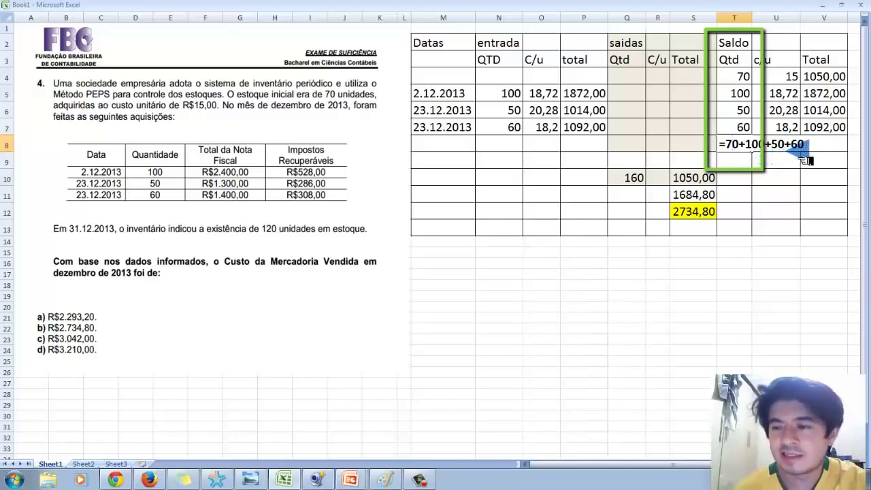
key("Return")
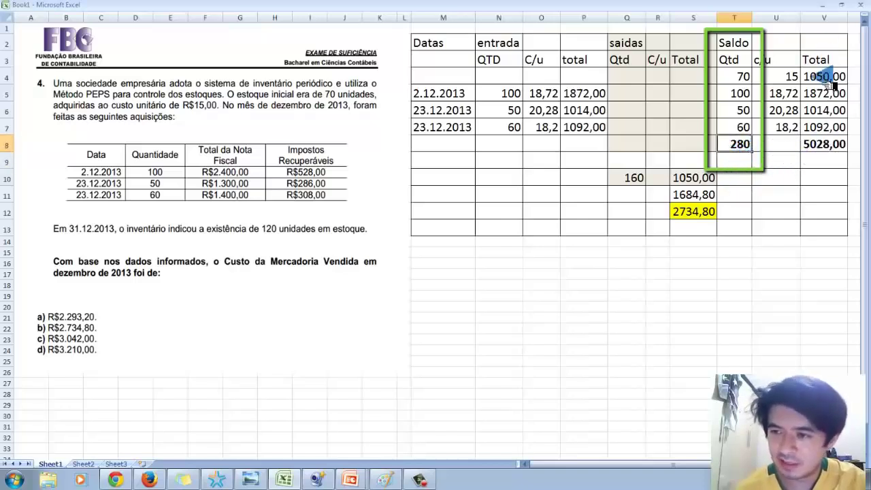
double_click(836, 143)
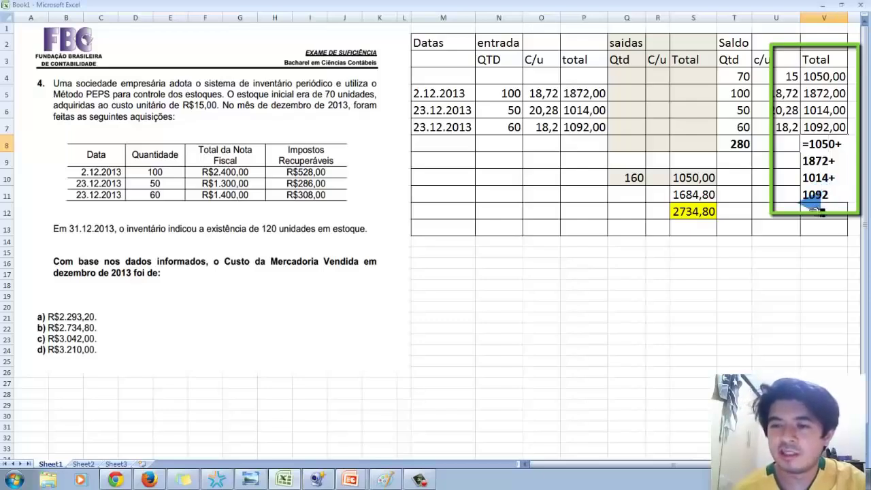
left_click(797, 212)
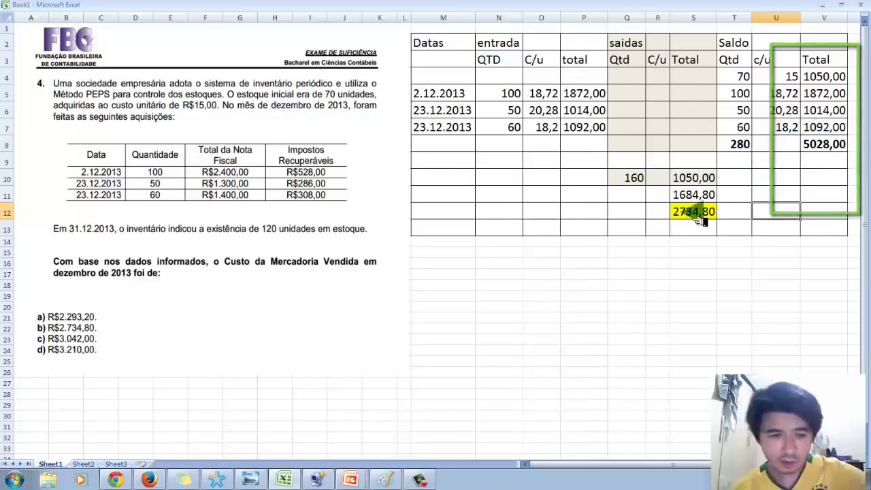
Calculate the units sold in N16 with the formula =280-120 and review the formula
left_click(508, 264)
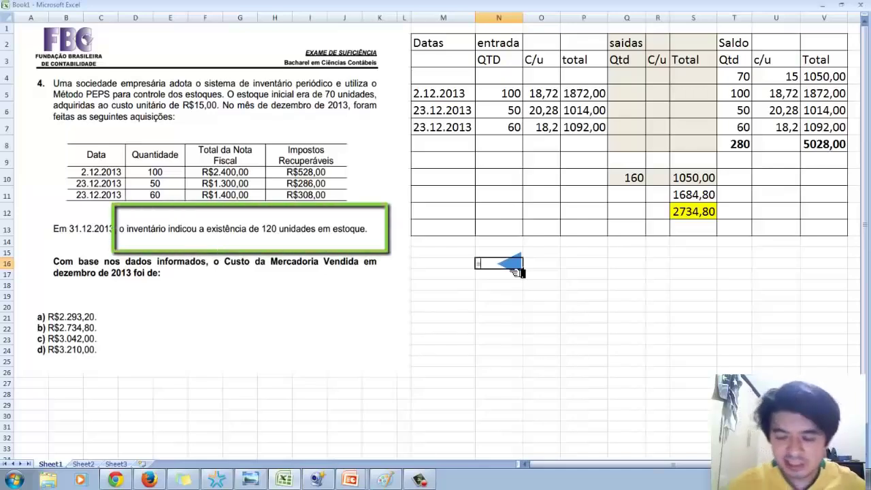
type("280-120")
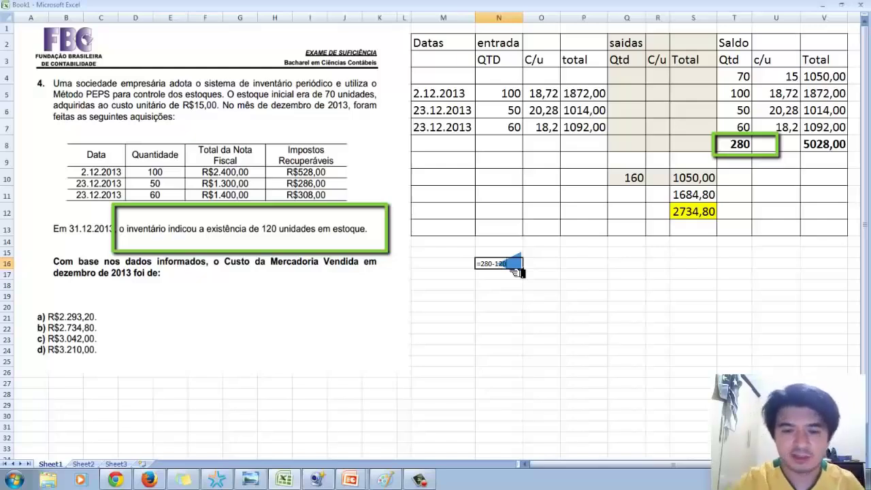
key("Return")
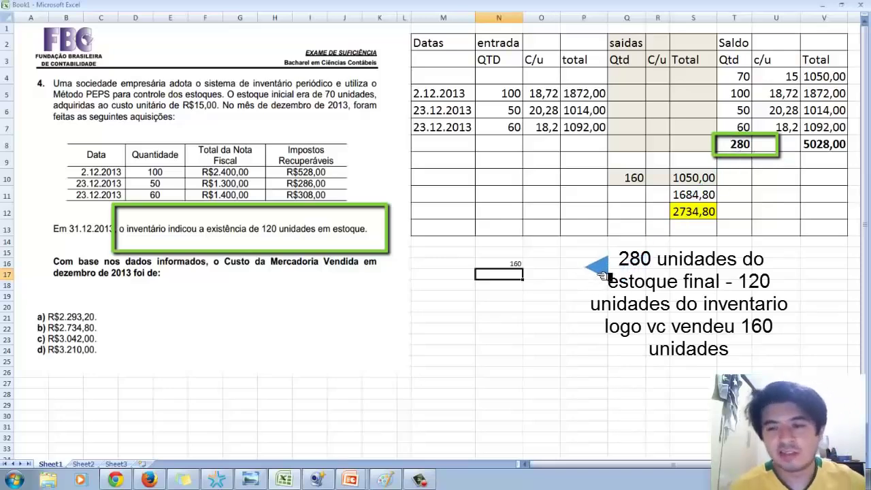
double_click(517, 266)
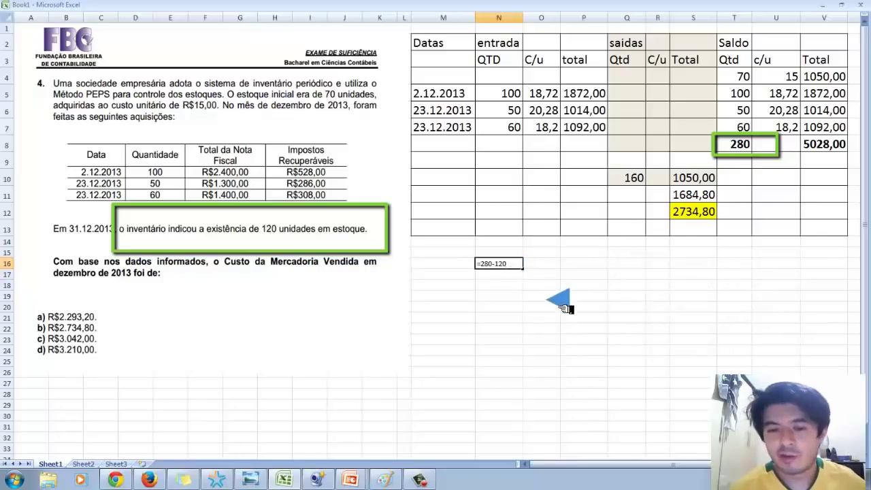
Repeat the units-sold calculation in P16 with the formula =280-120
left_click(590, 266)
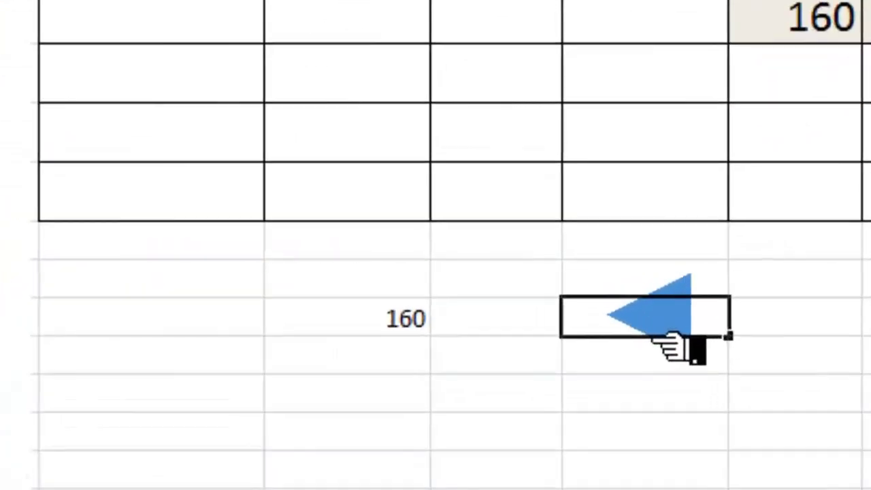
type("=280")
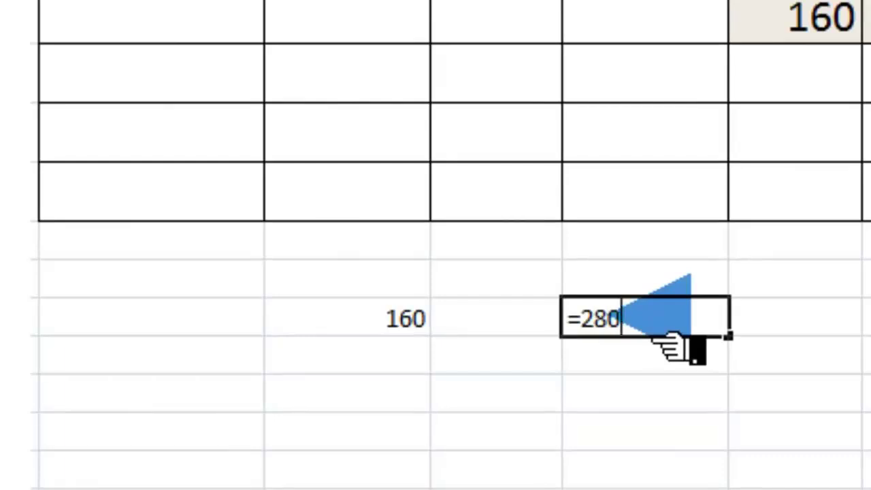
type("-120")
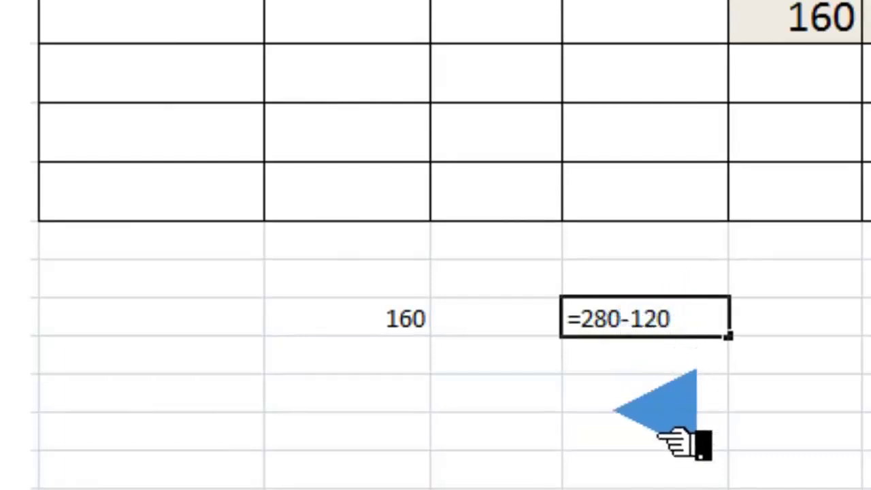
key("Return")
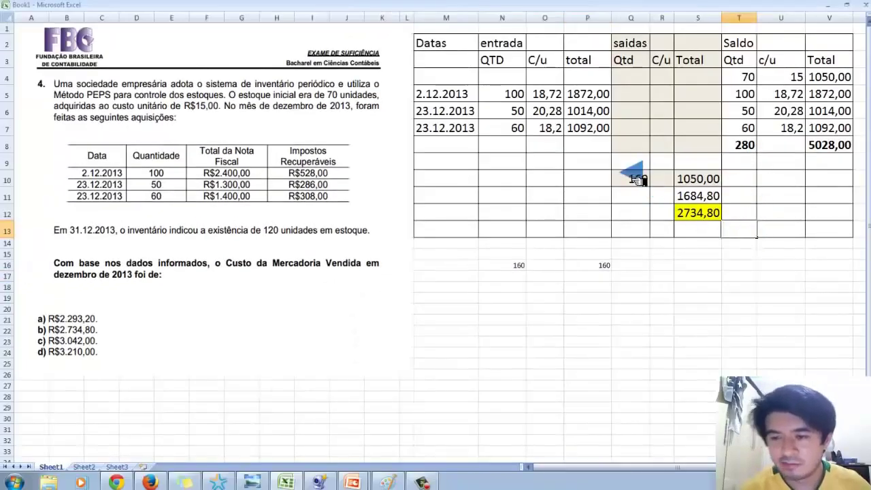
Inspect the formula behind the quantity sold in Q10 and leave it as it is
left_click(630, 253)
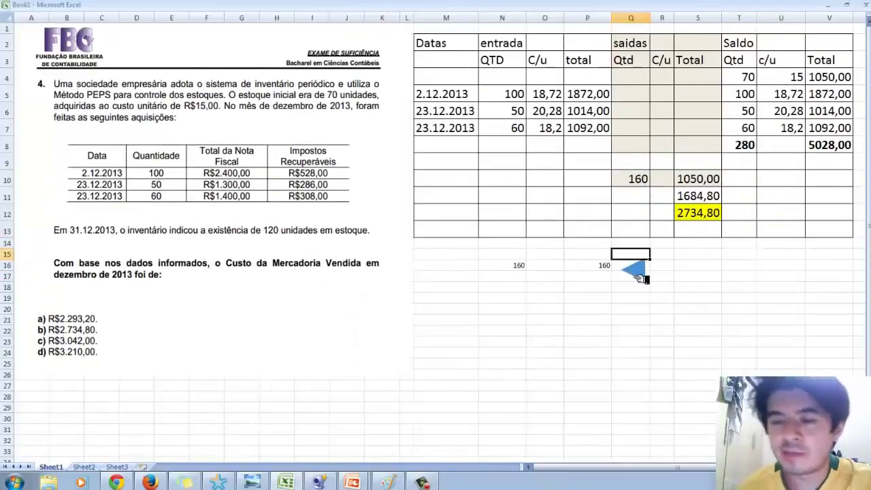
double_click(629, 182)
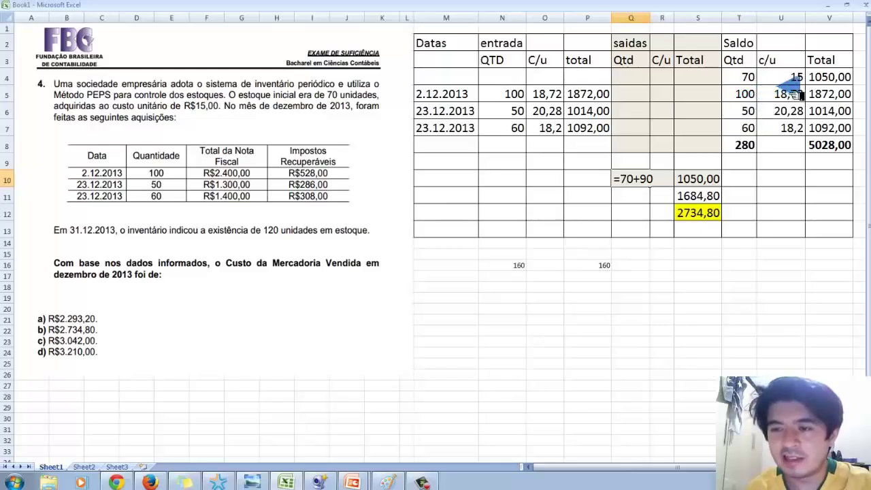
key("Return")
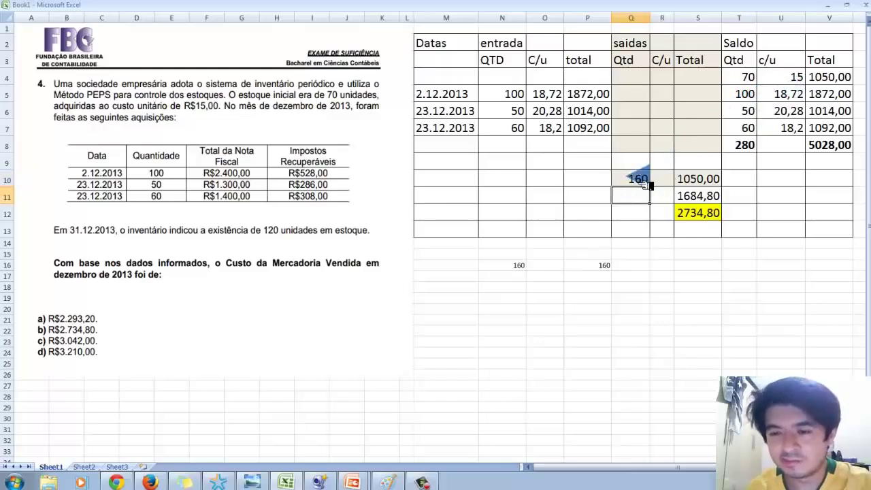
left_click(641, 182)
double_click(641, 182)
left_click(636, 195)
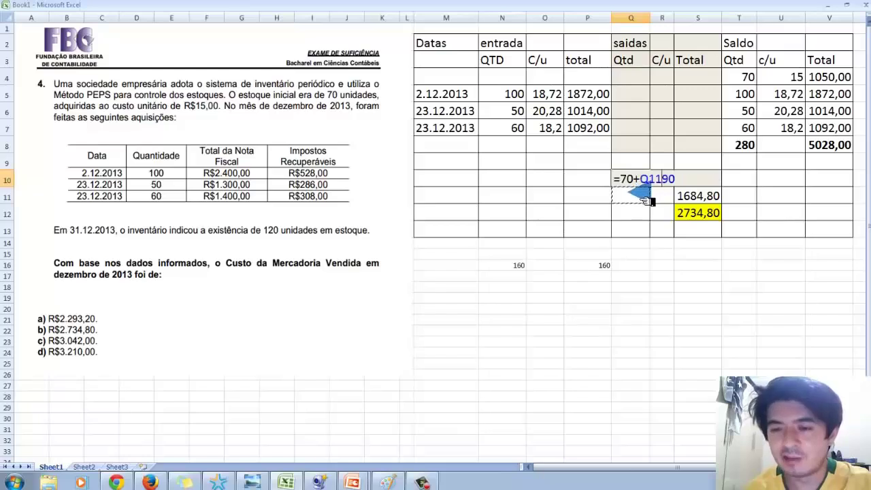
key("Escape")
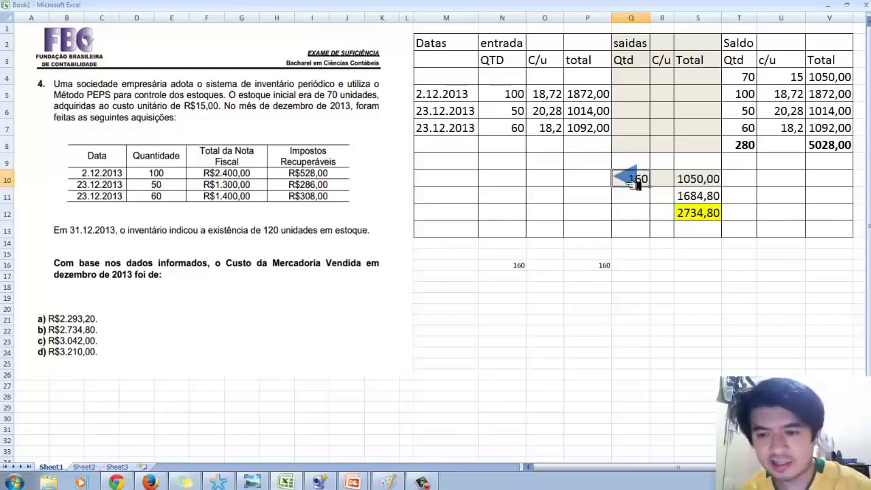
Inspect the formula behind the first sale cost in S10 and compare it with the opening balance row T4:V4
double_click(695, 178)
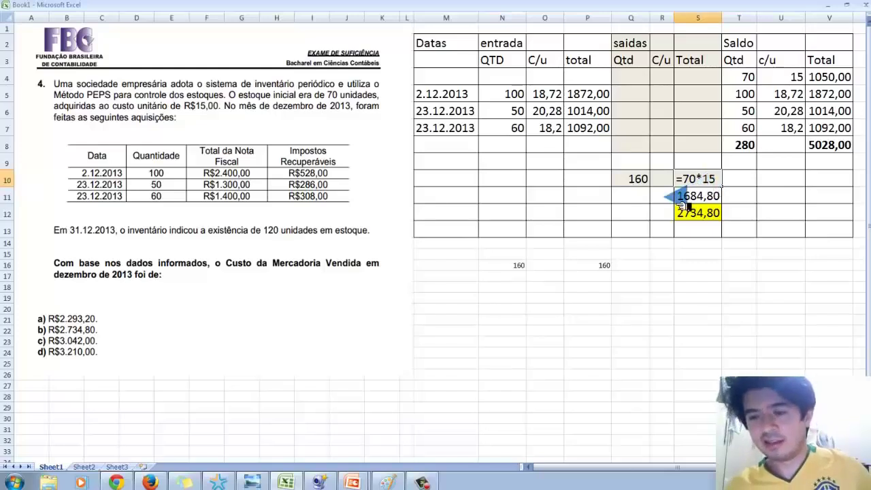
key("Escape")
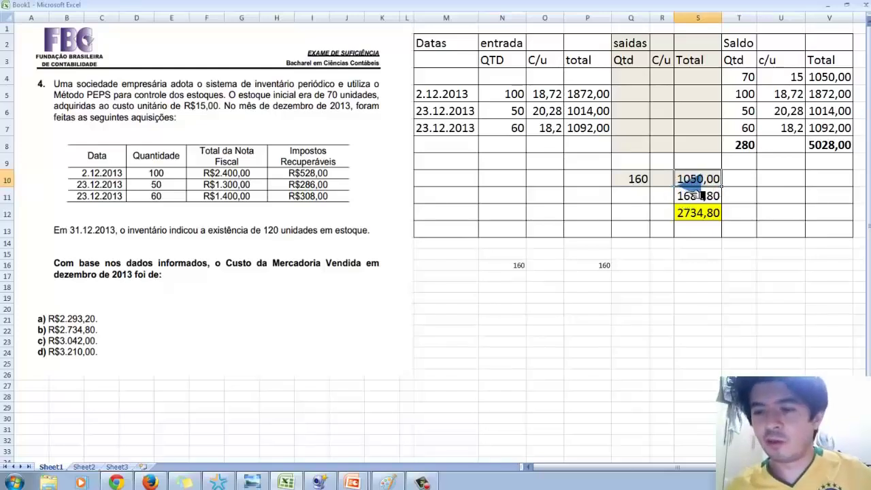
double_click(700, 179)
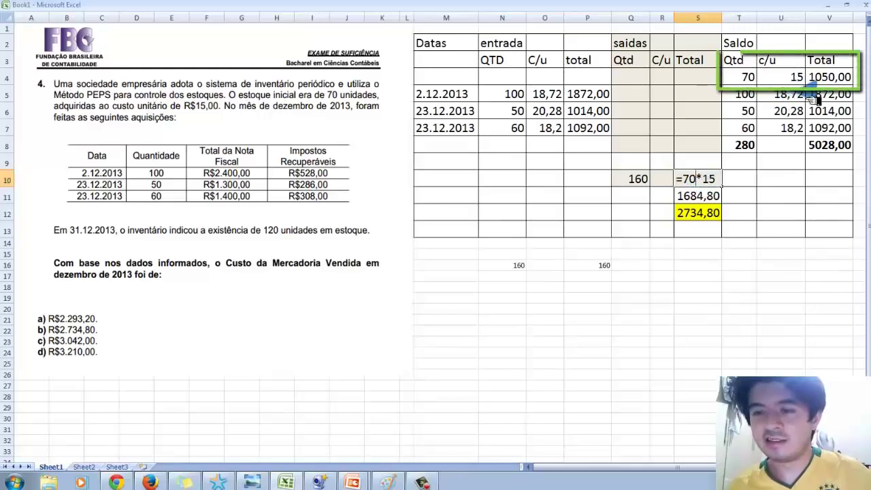
Inspect the formulas behind the second sale cost in S11 and the highlighted total cost of goods sold in S12
left_click(692, 199)
double_click(695, 201)
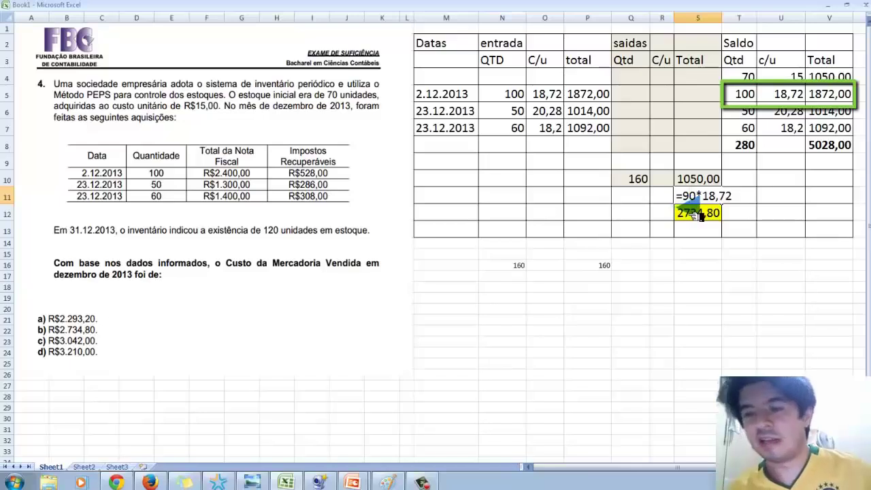
key("Return")
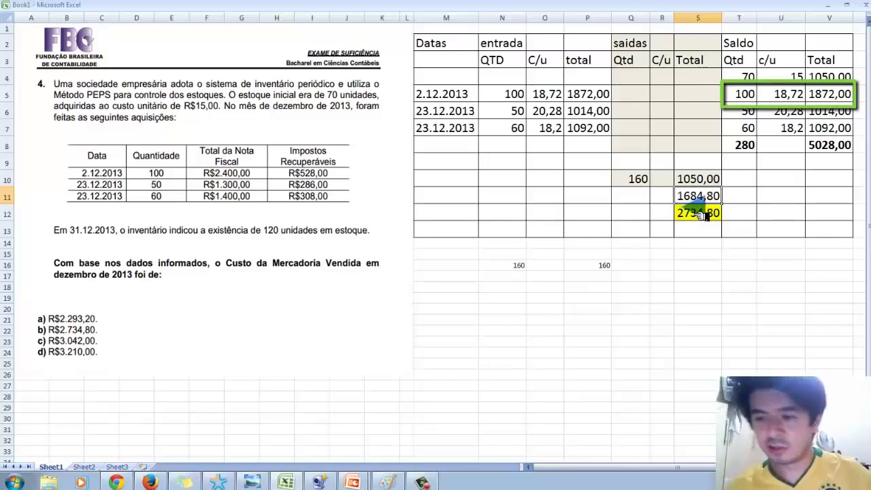
left_click(692, 181)
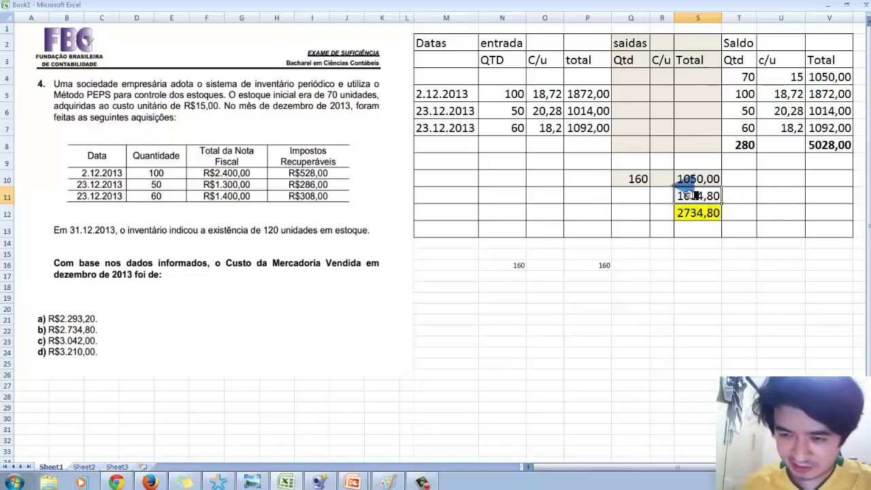
double_click(696, 213)
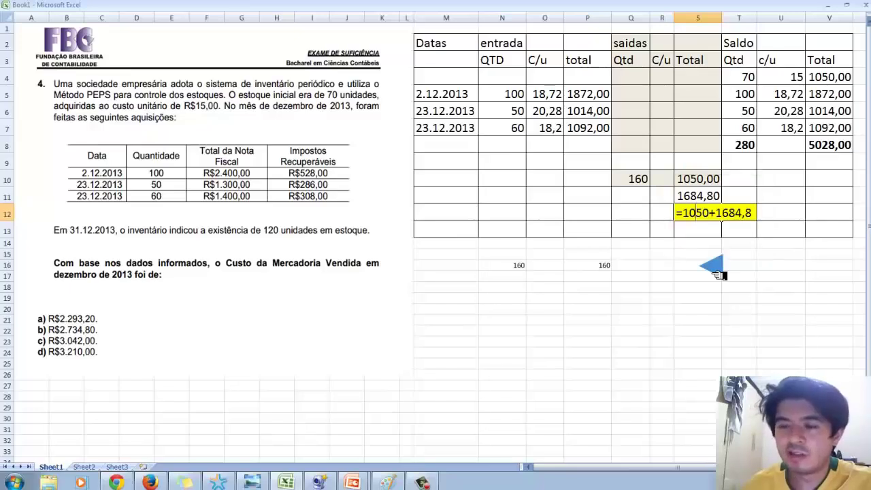
left_click(667, 244)
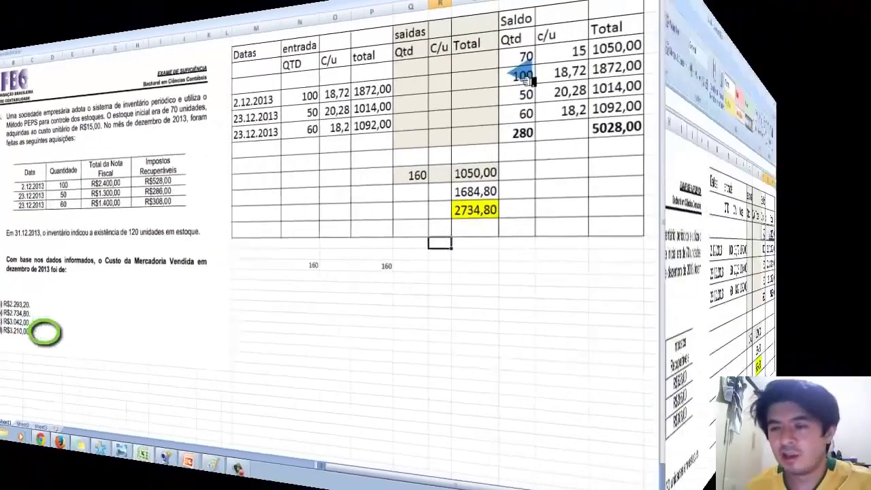
Clear the opening balance row T4:V4 and reduce the remaining quantity in T5 to 10
left_click_drag(740, 77, 827, 77)
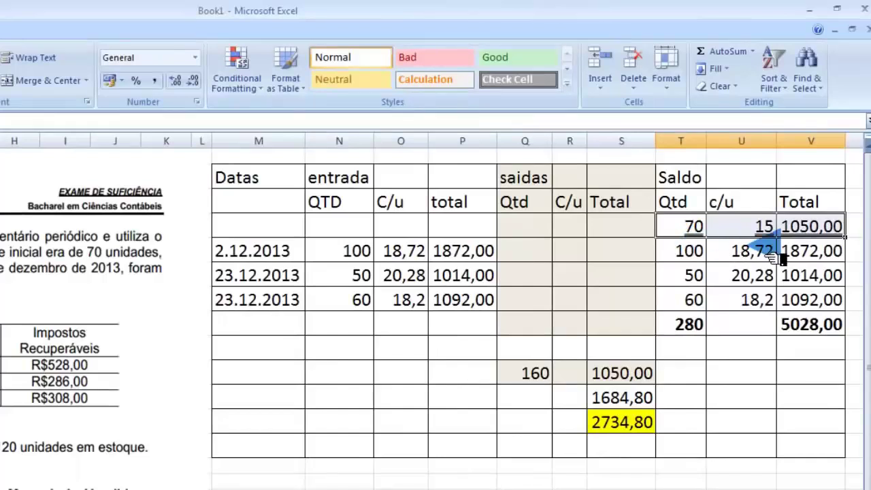
key("Delete")
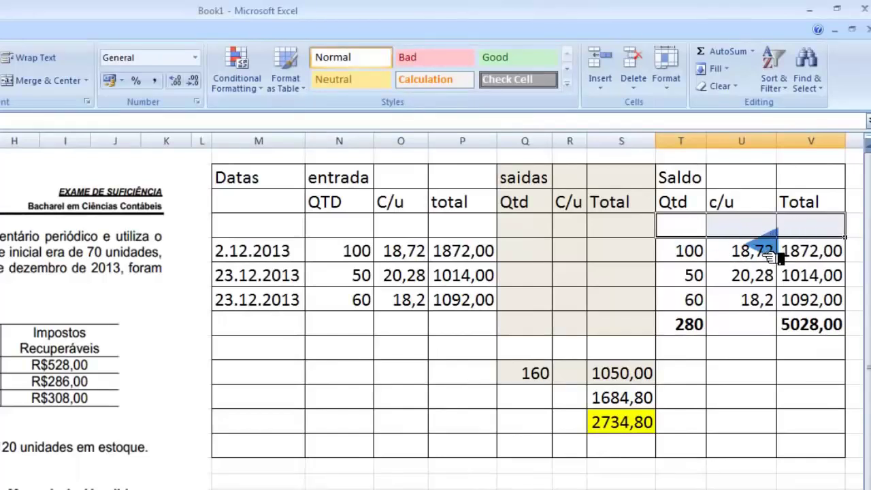
double_click(683, 250)
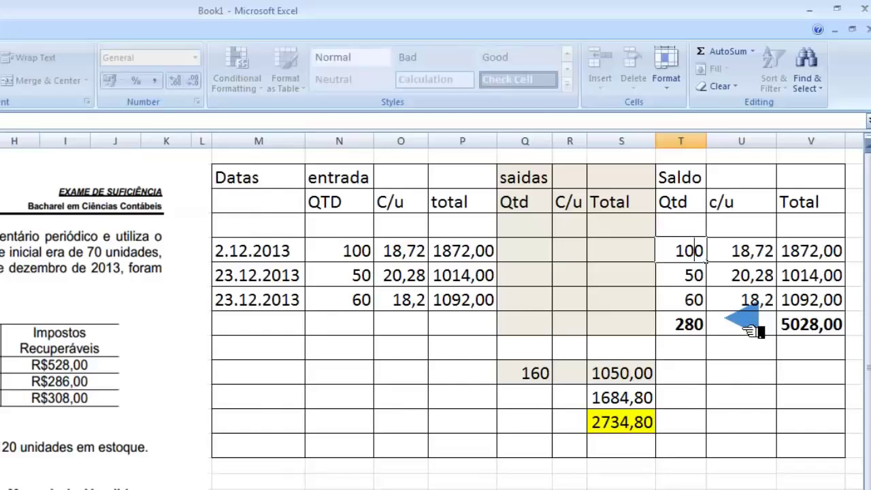
key("Left")
key("Left")
key("Delete")
left_click(749, 325)
Replace the balance value in V5 with the formula =10*18,72
left_click(833, 250)
type("=2400-528")
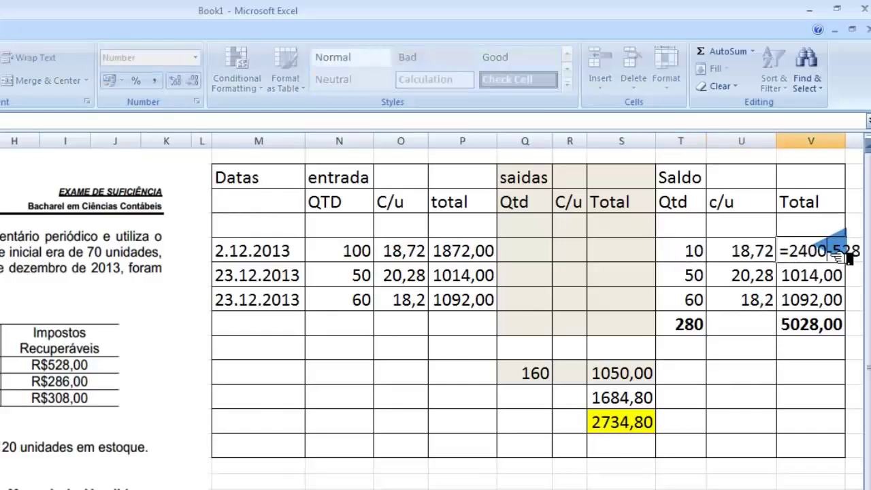
key("BackSpace")
key("BackSpace")
key("BackSpace")
key("BackSpace")
key("BackSpace")
key("BackSpace")
key("BackSpace")
key("BackSpace")
type("10*")
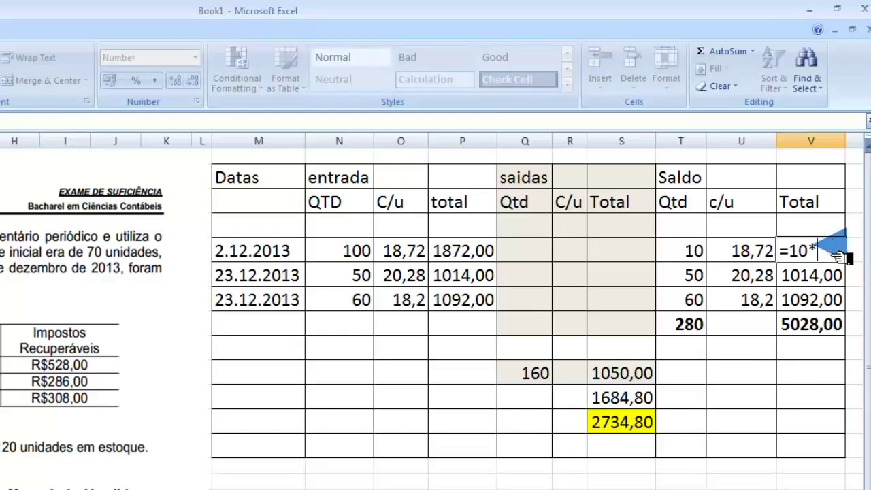
type("18,72")
key("Return")
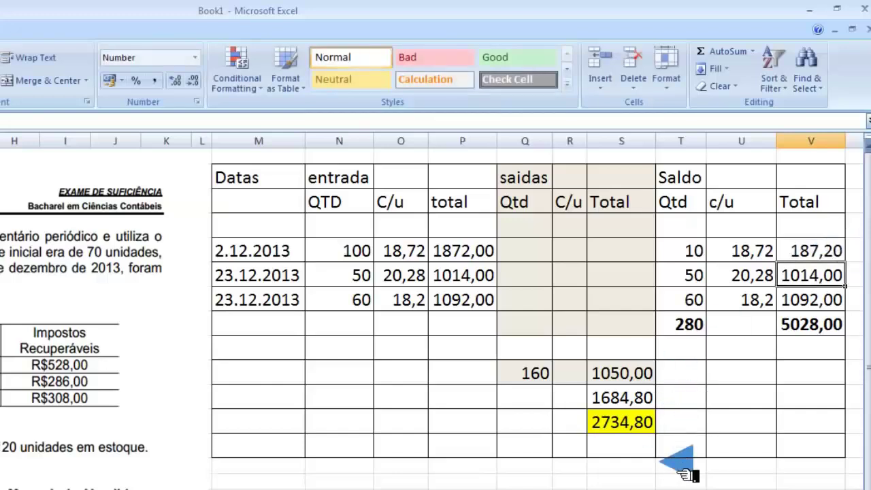
Change the balance's total quantity formula in T8 to =10+50+60
left_click(691, 326)
double_click(689, 326)
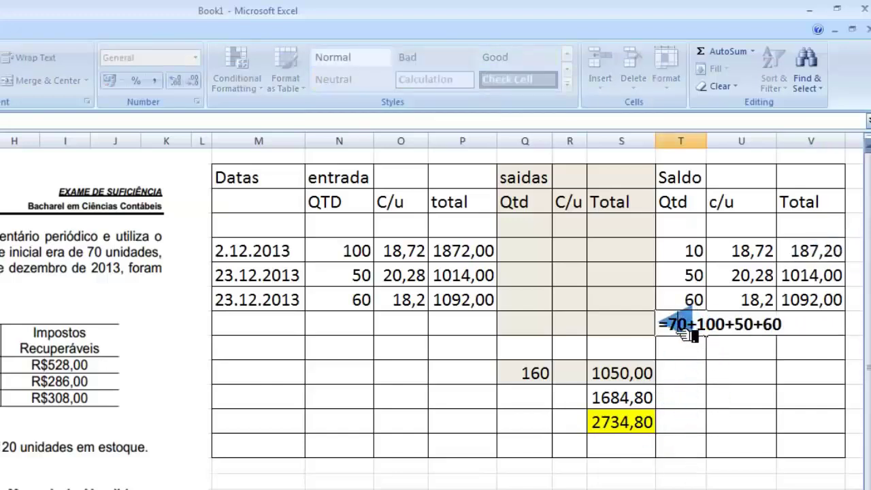
left_click_drag(671, 326, 804, 335)
key("BackSpace")
type("1")
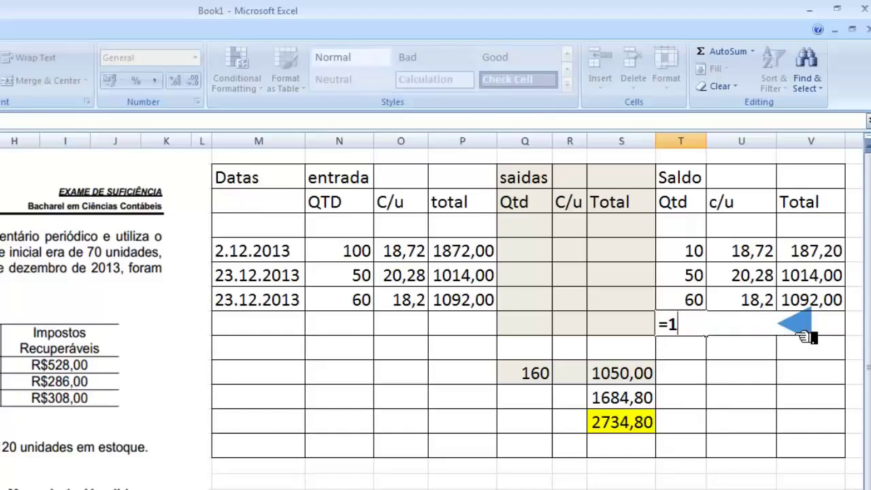
type("0+50")
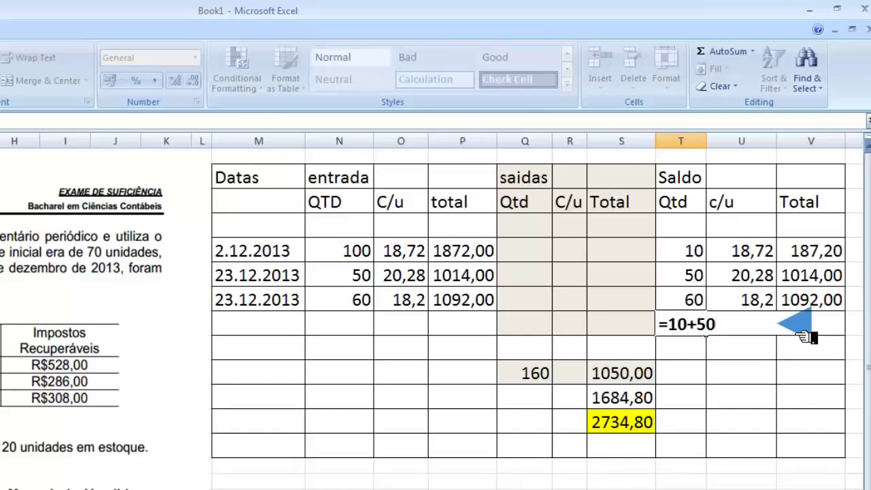
type("+60")
key("Return")
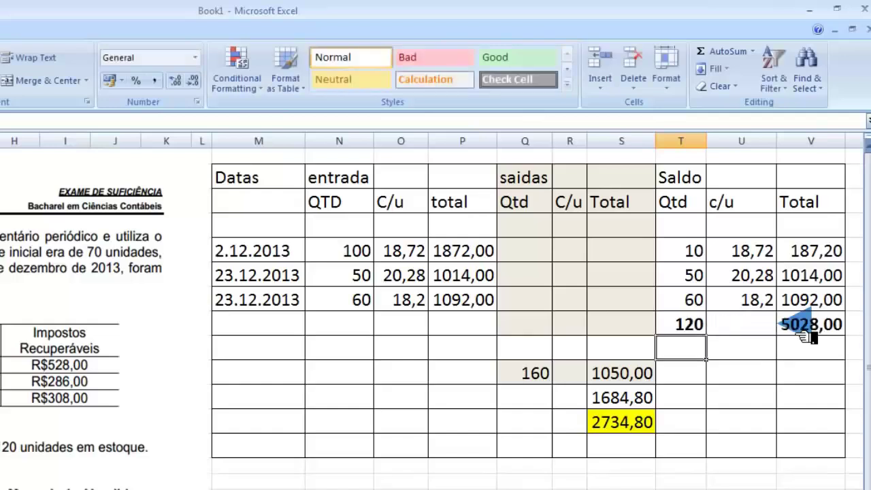
left_click(670, 325)
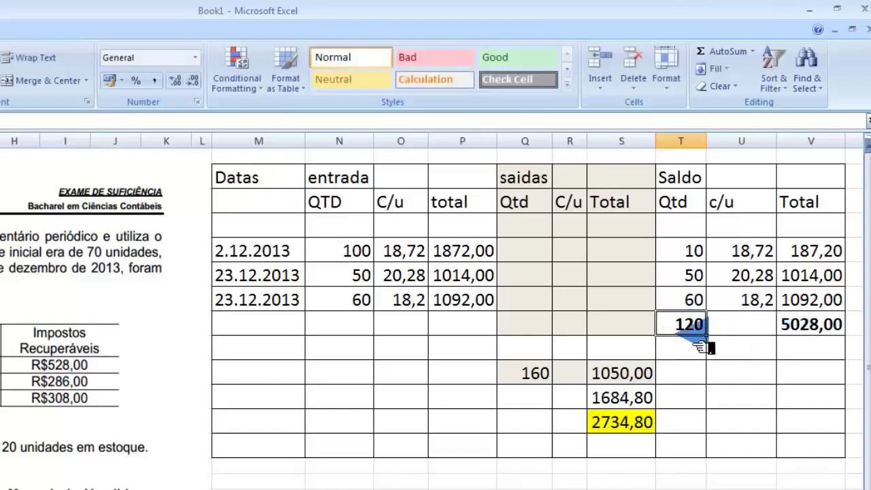
Replace the total balance value in V8 with the formula =187,20+1014+1092
left_click(819, 332)
key("Delete")
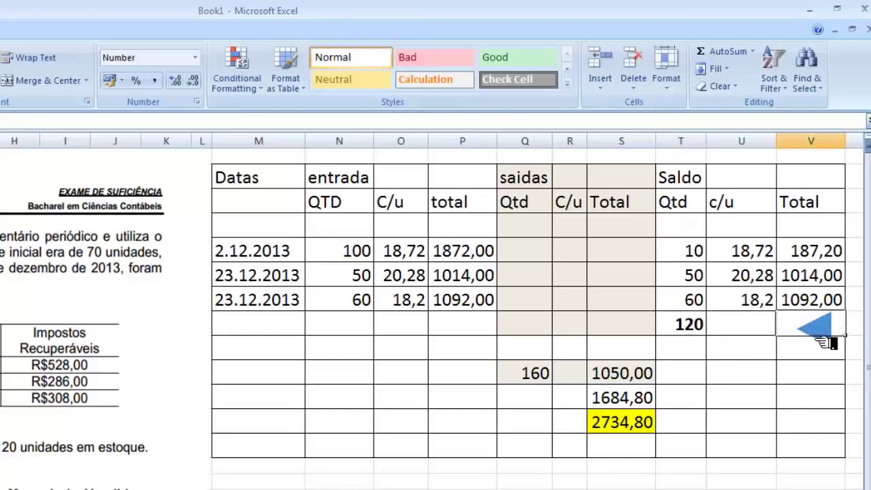
type("=")
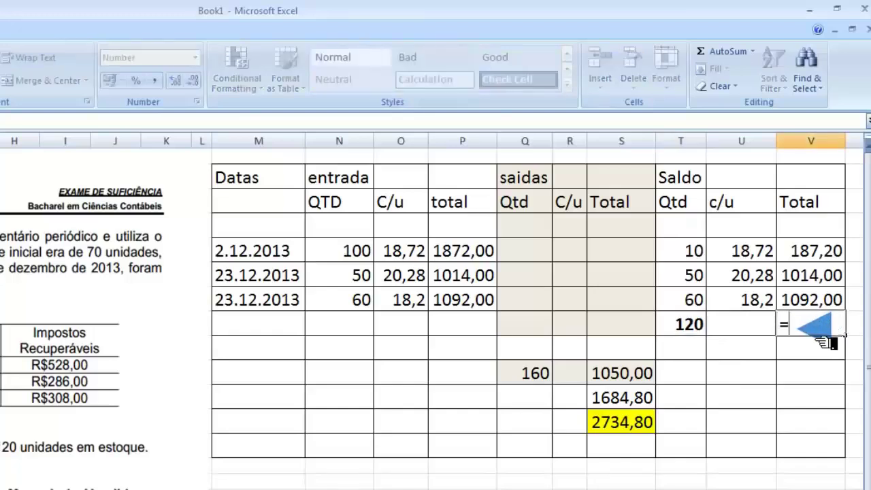
type("18")
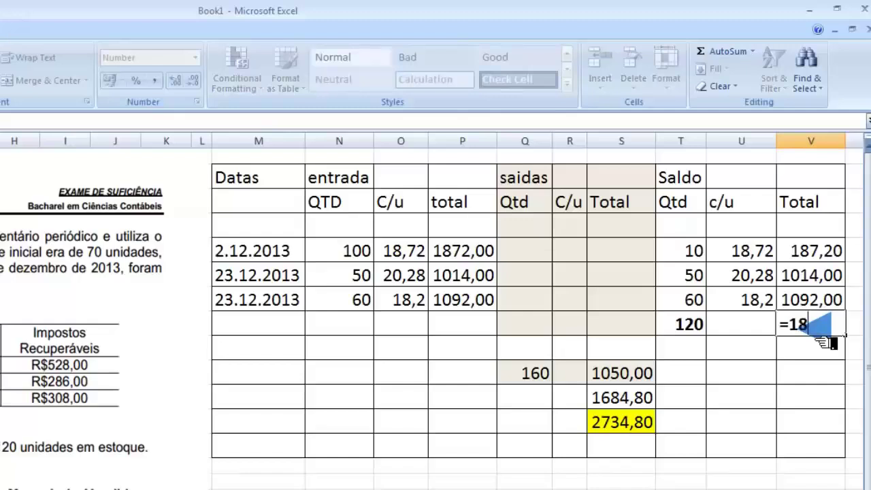
type("7,20+101")
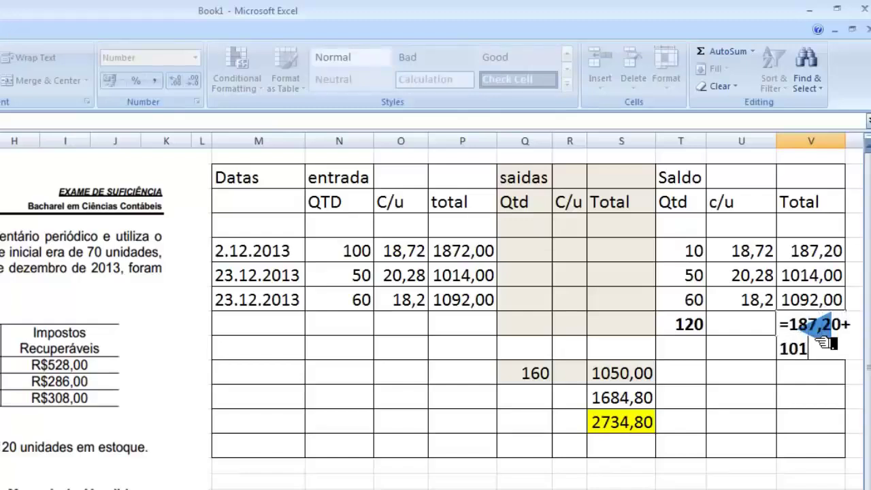
type("4+10")
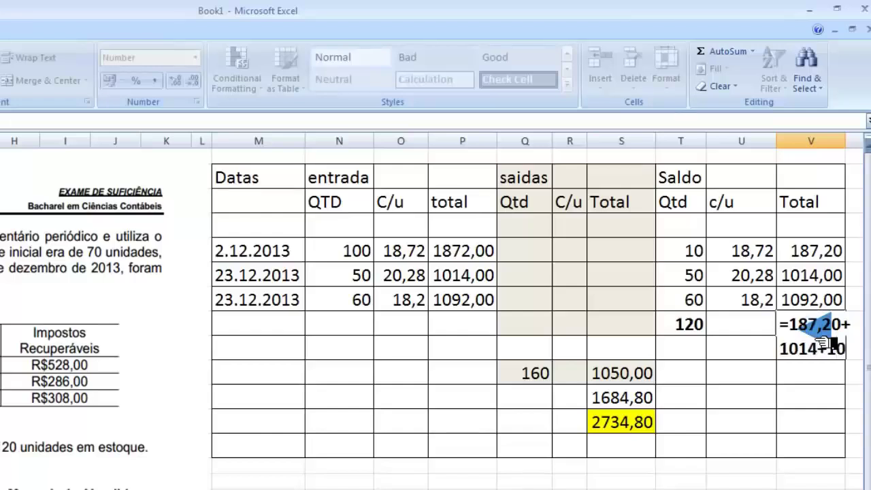
type("92")
key("Return")
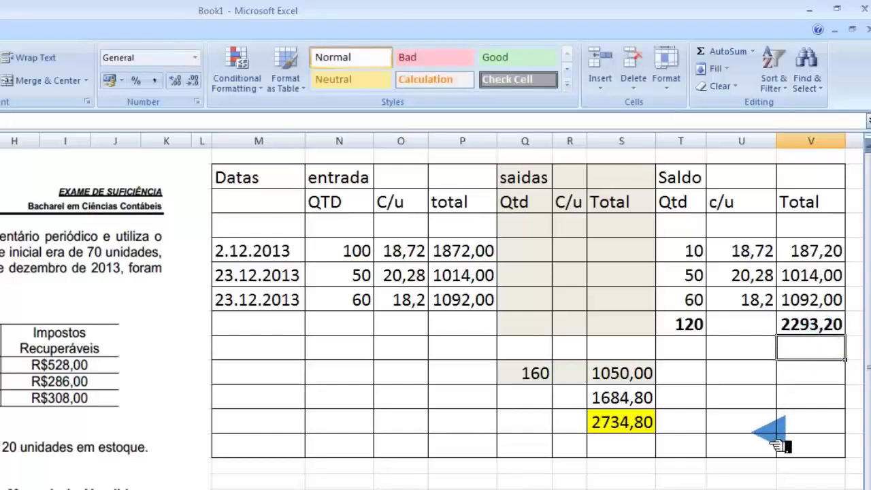
Review the remaining quantity in T8 and the cost total in S12, and inspect the formula behind the quantity sold in Q10
left_click(692, 325)
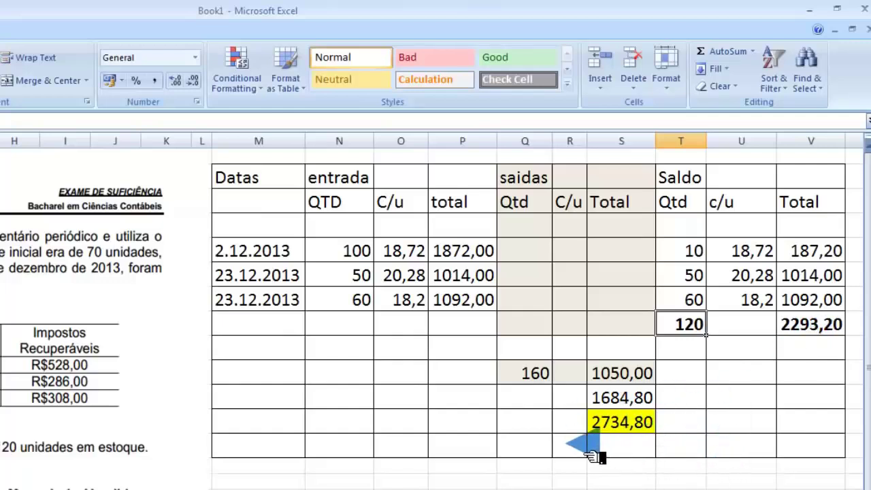
left_click(612, 425)
left_click(521, 374)
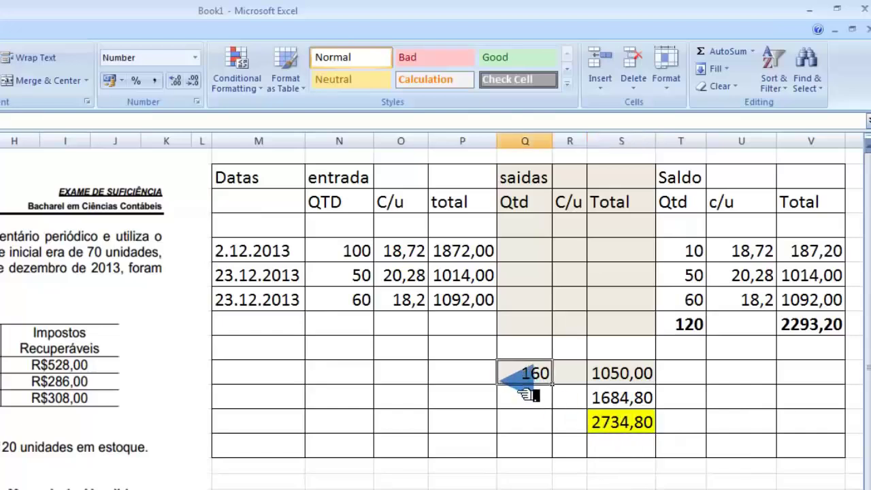
double_click(511, 373)
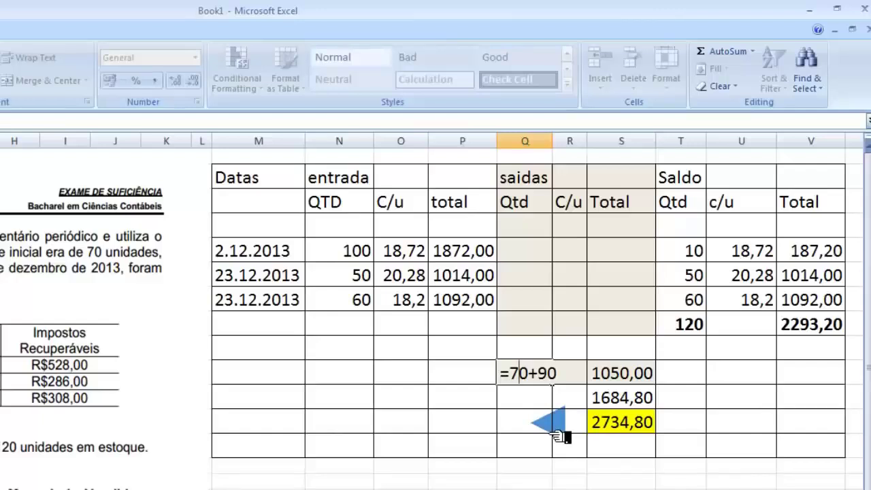
key("Return")
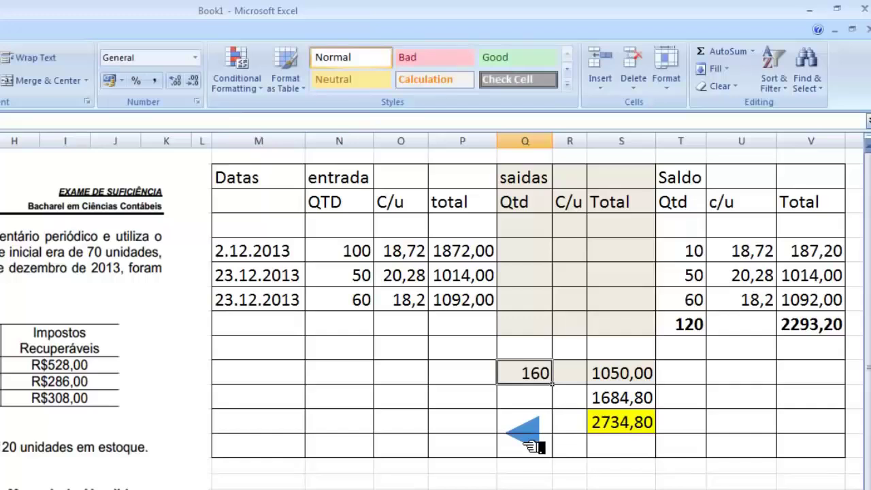
Review the first sale cost in S10 and inspect the formulas behind the second sale cost in S11 and the highlighted total in S12
left_click(621, 376)
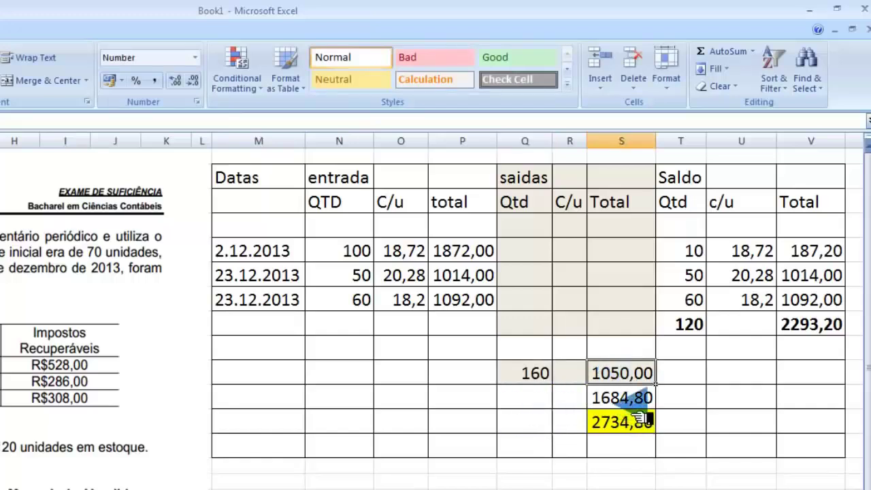
left_click(642, 401)
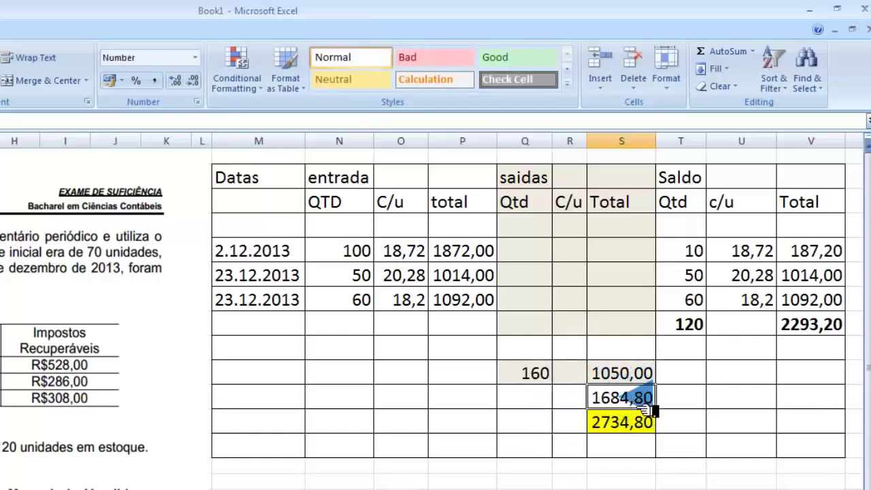
double_click(643, 404)
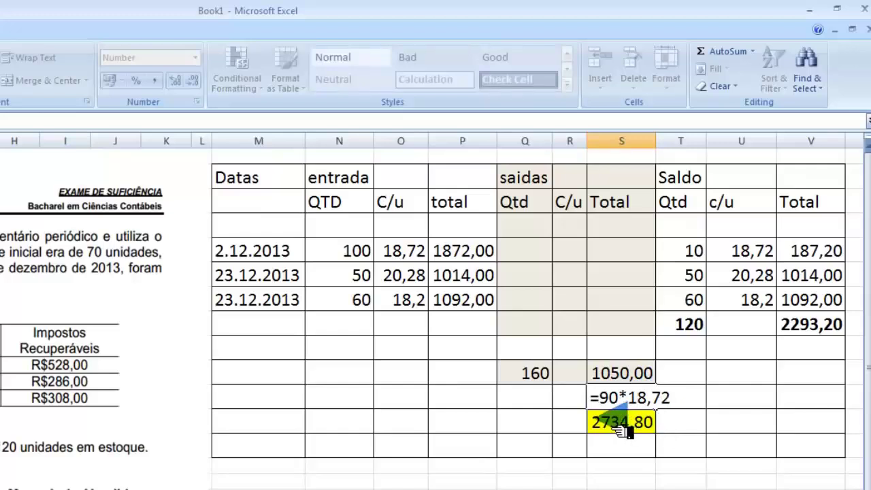
key("Escape")
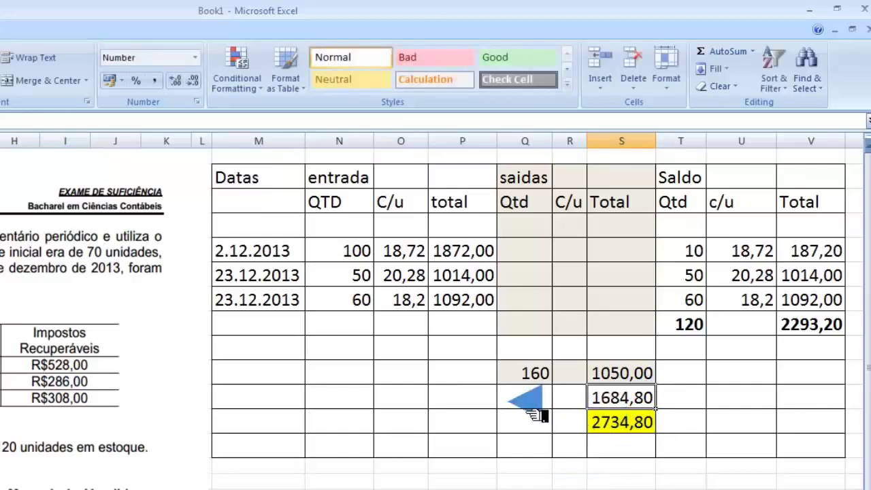
left_click(622, 374)
double_click(617, 422)
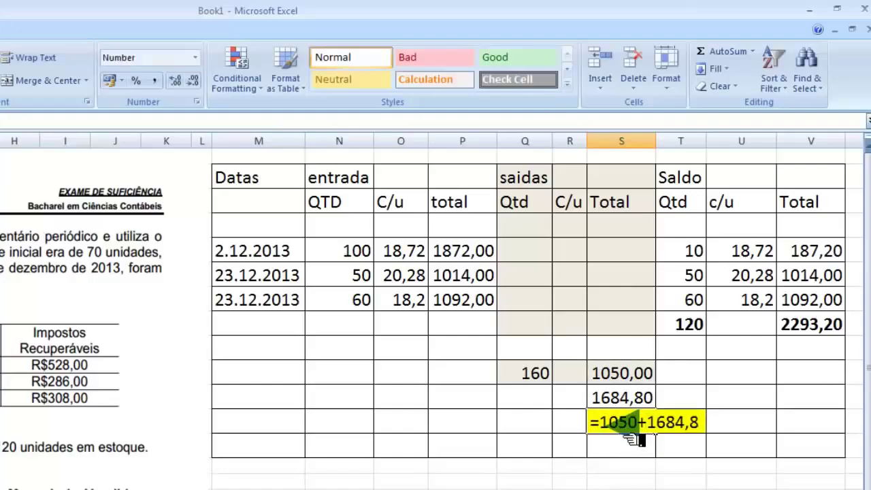
left_click(581, 455)
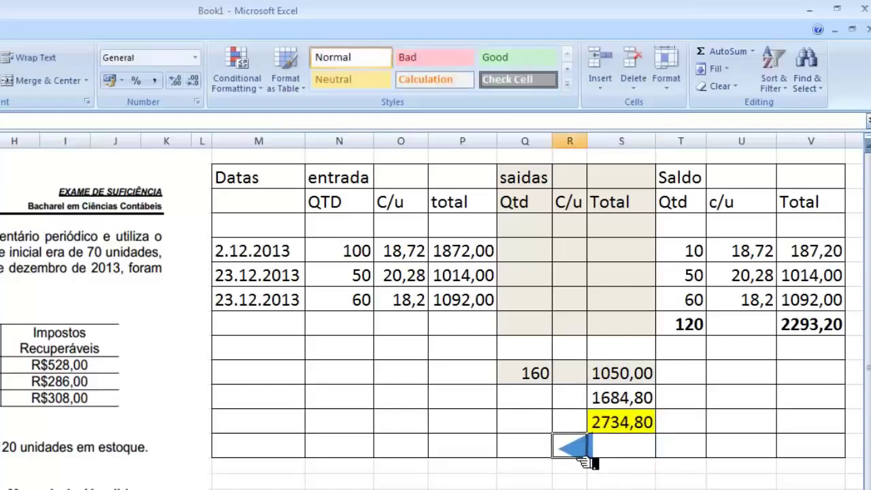